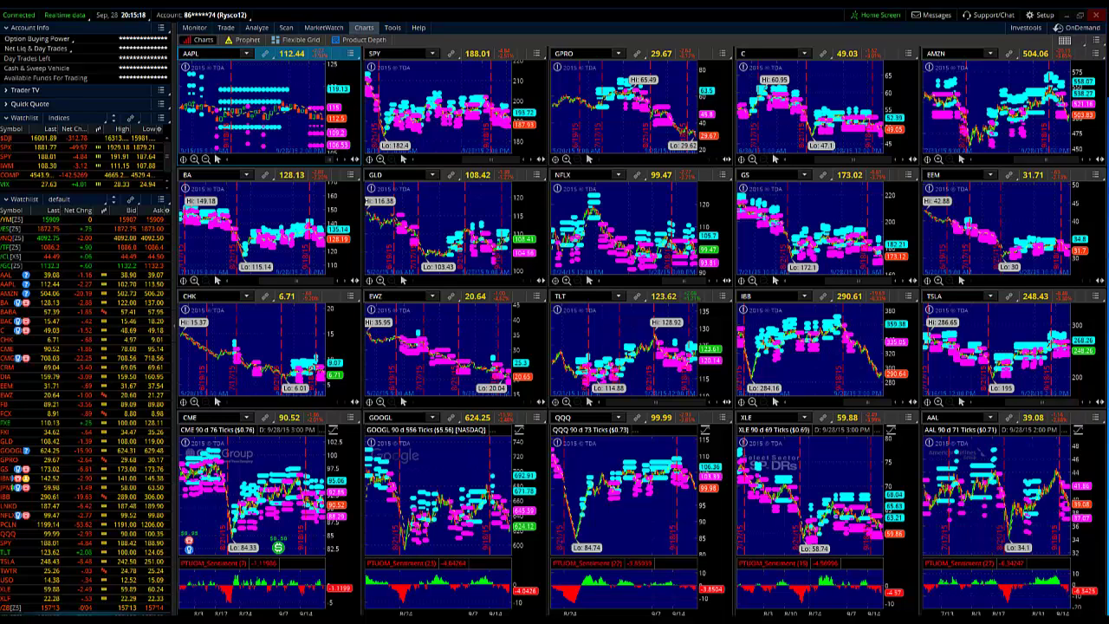
Step: Choose the Dark colour scheme under Application Settings' Look and feel, and apply it
left_click(1034, 16)
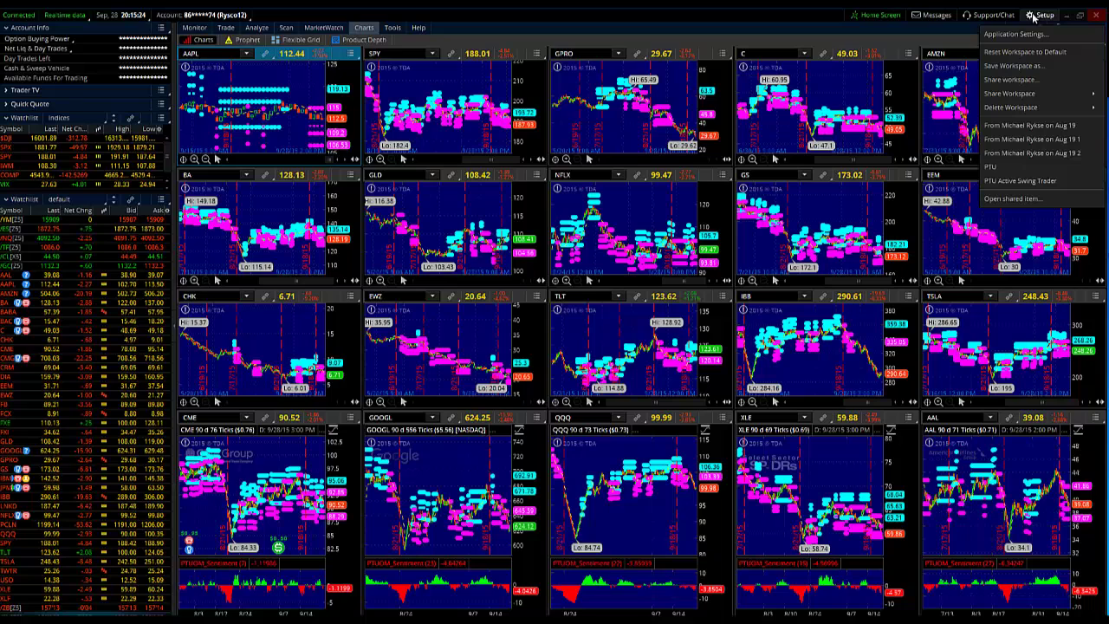
left_click(1014, 34)
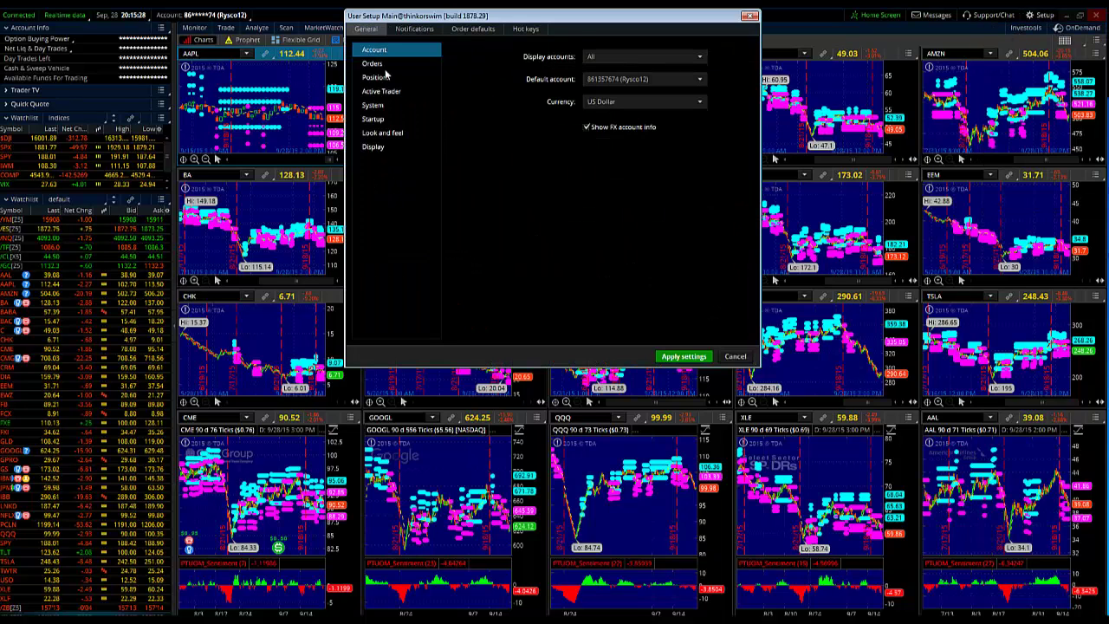
left_click(385, 133)
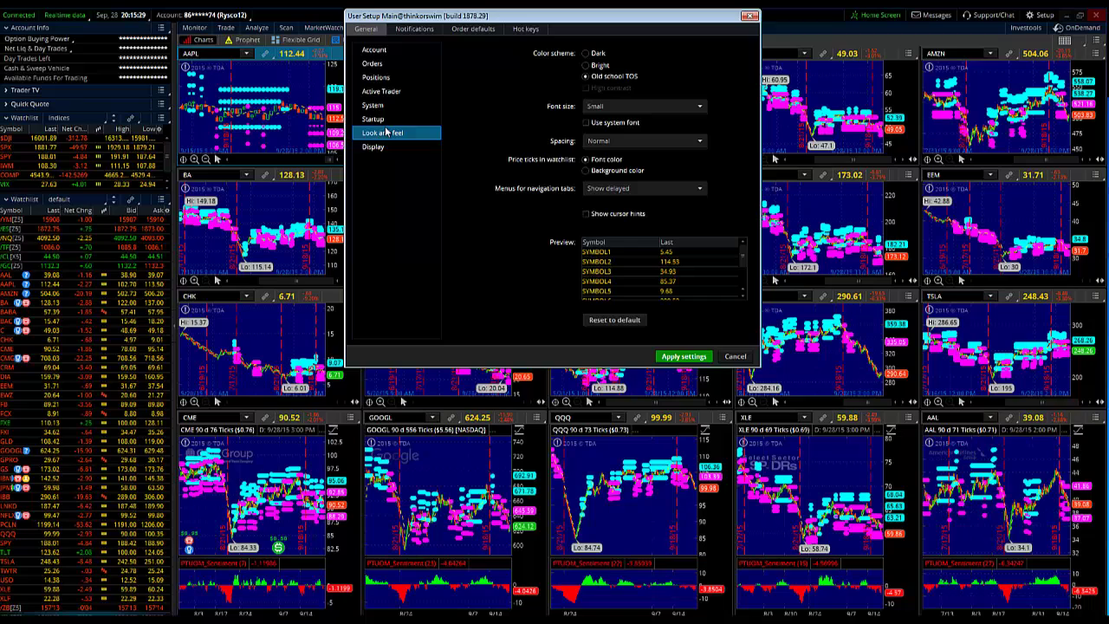
left_click(588, 54)
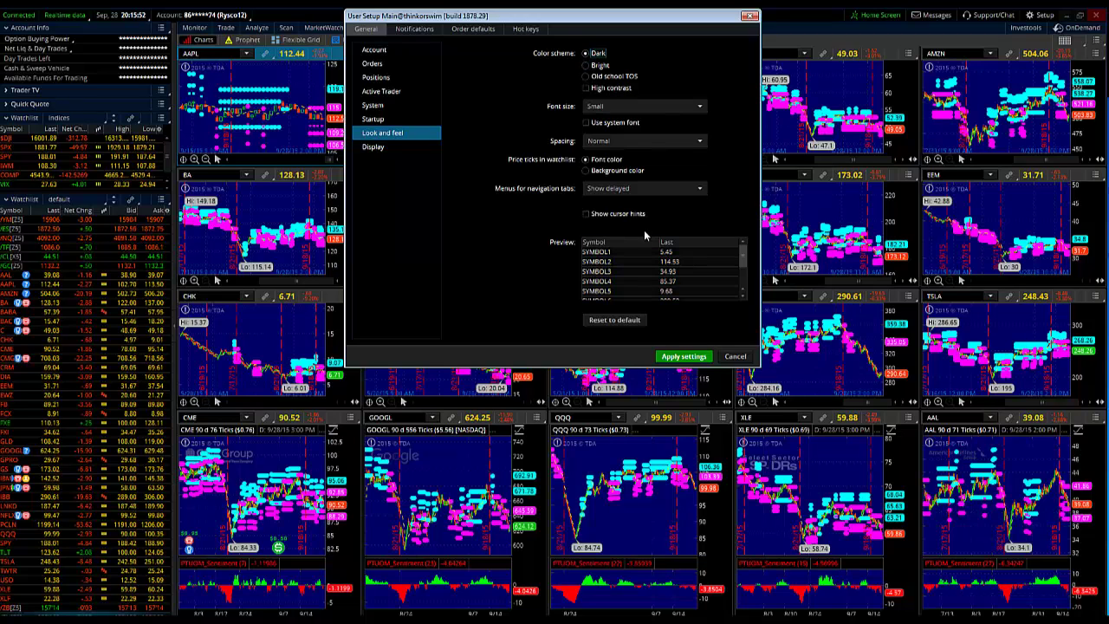
left_click(683, 356)
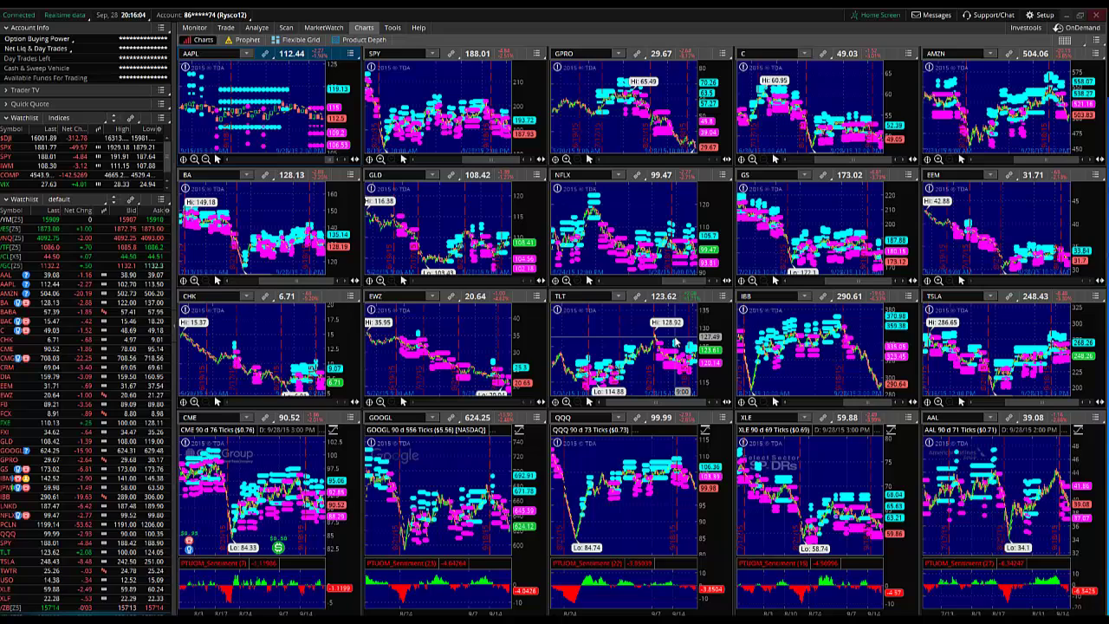
Step: Change the Look and feel colour scheme from Dark to Old school TOS and apply it
left_click(1028, 16)
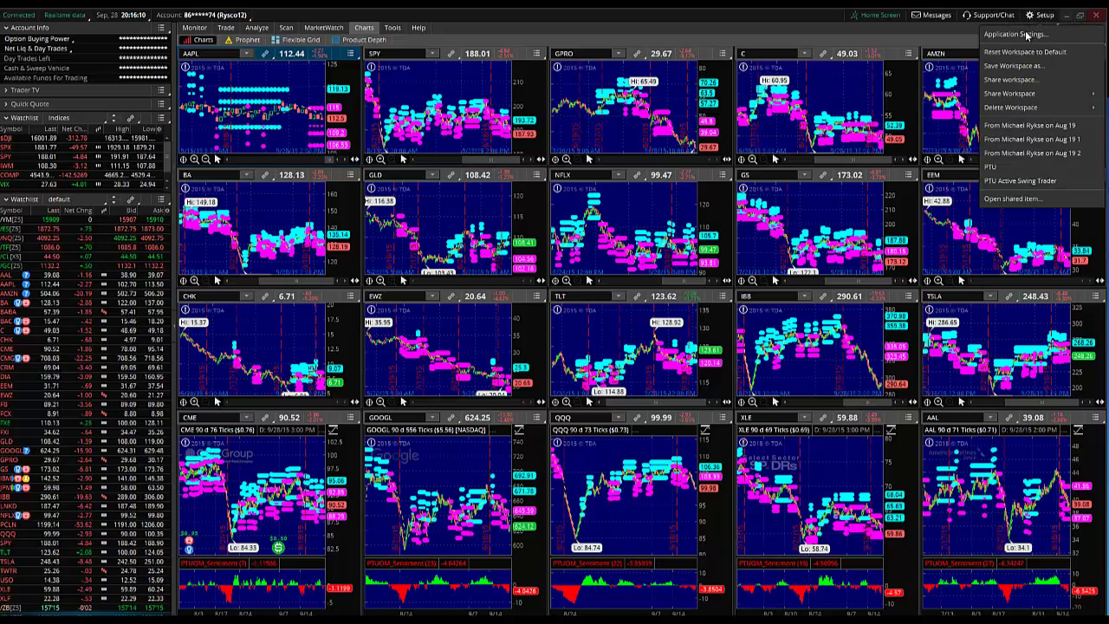
left_click(1028, 35)
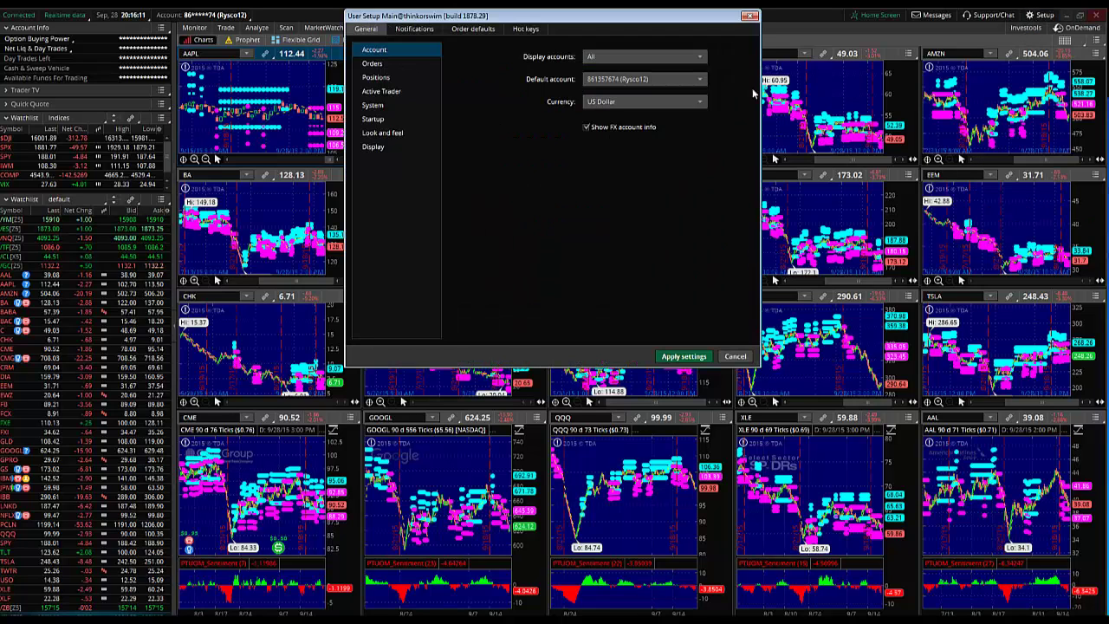
left_click(383, 133)
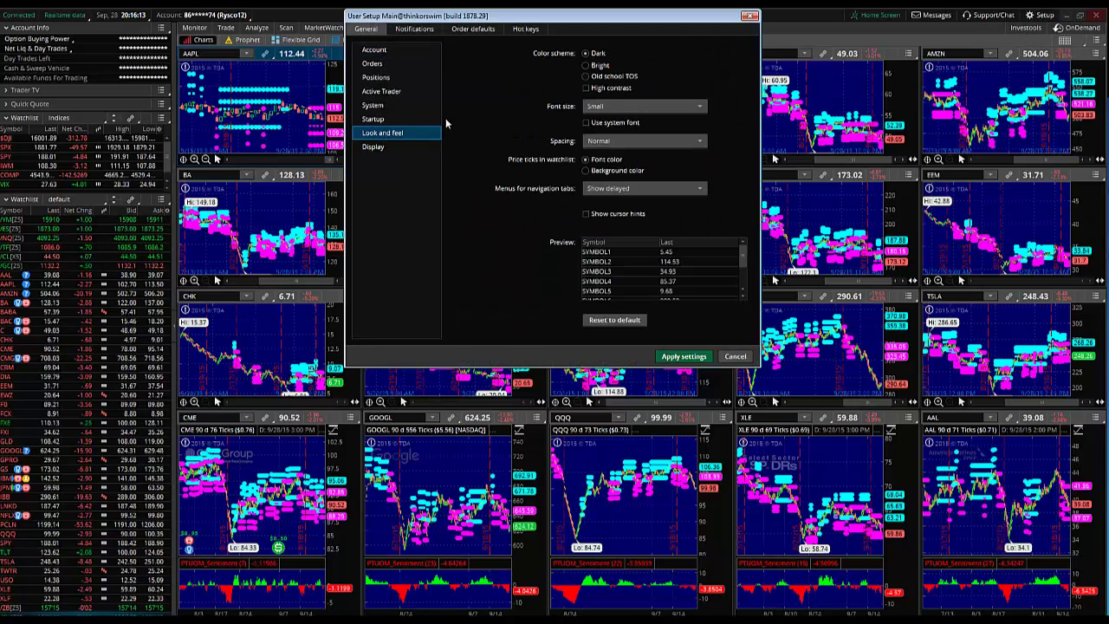
left_click(586, 77)
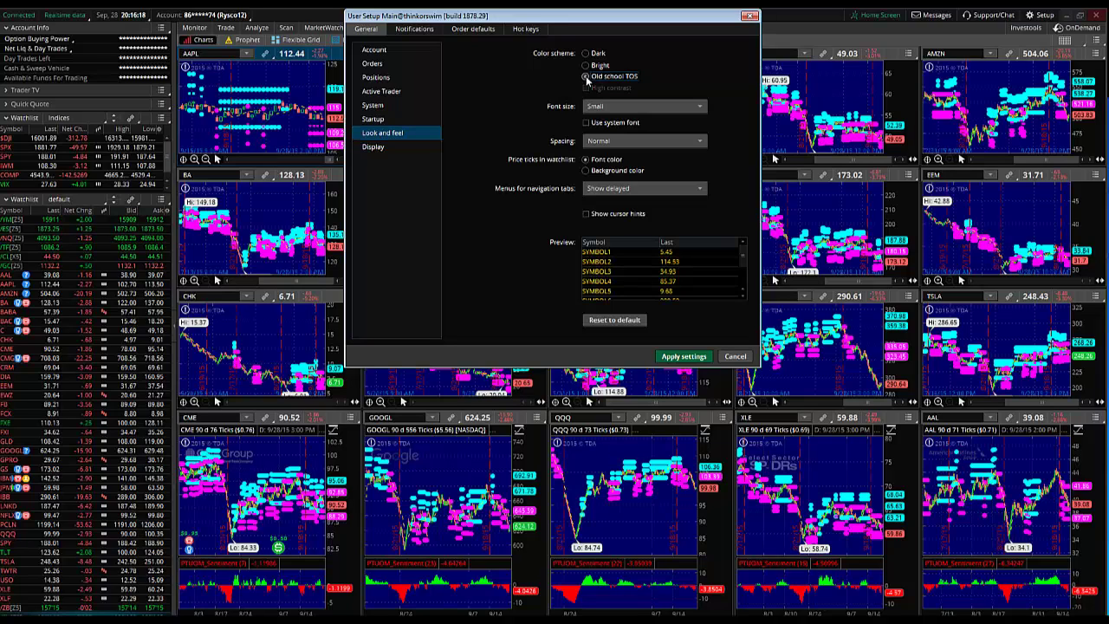
left_click(673, 359)
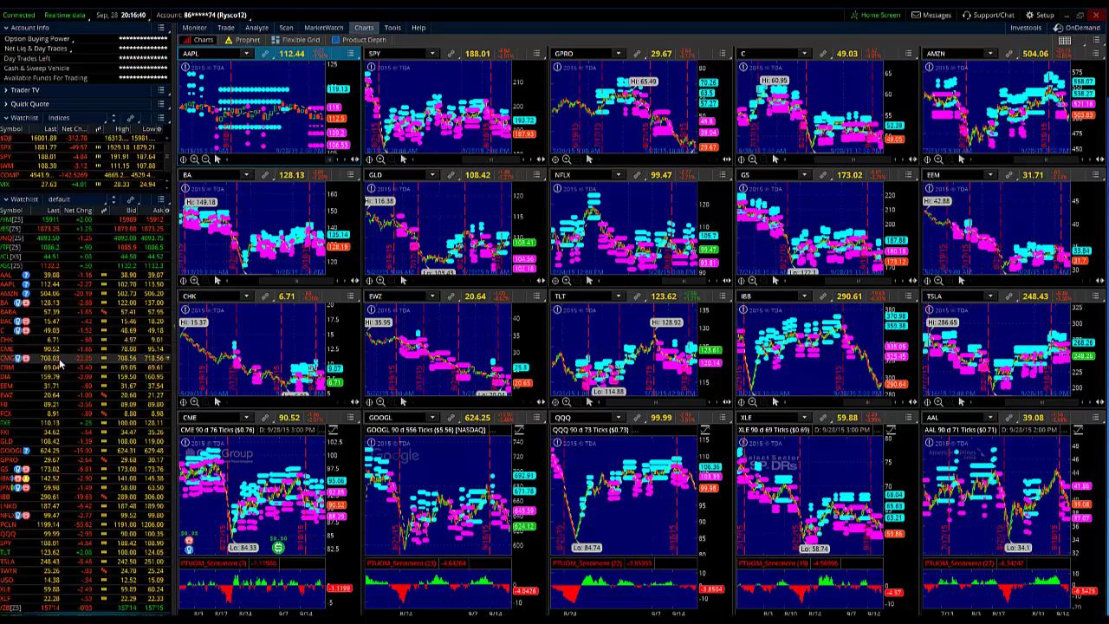
Step: Set Price ticks in watchlist to Background color in Look and feel, then apply
left_click(1043, 14)
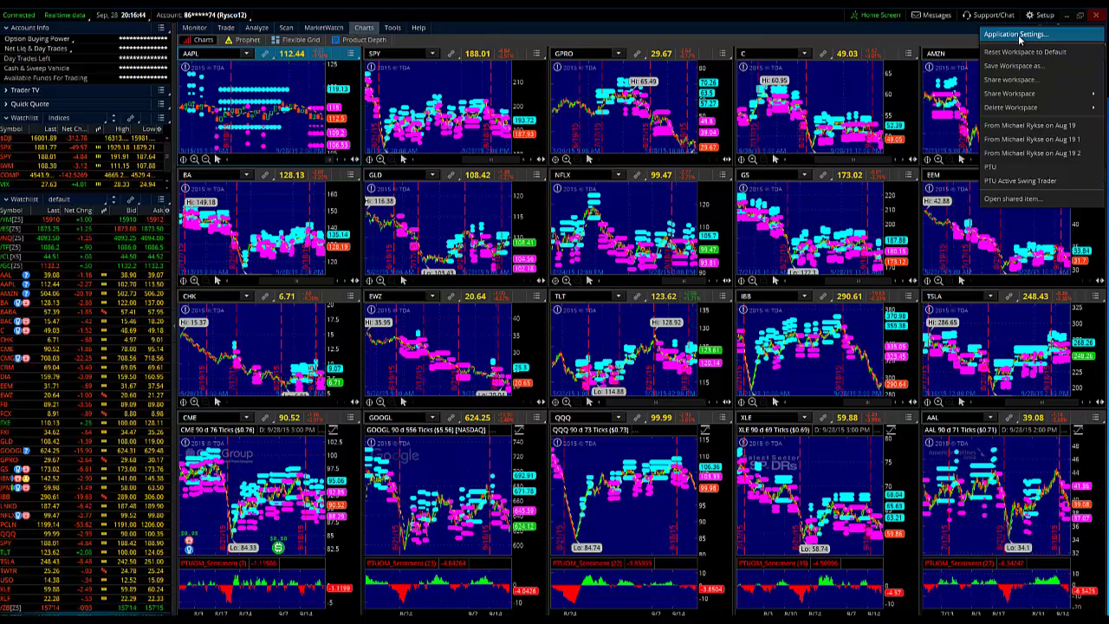
left_click(1019, 35)
left_click(375, 134)
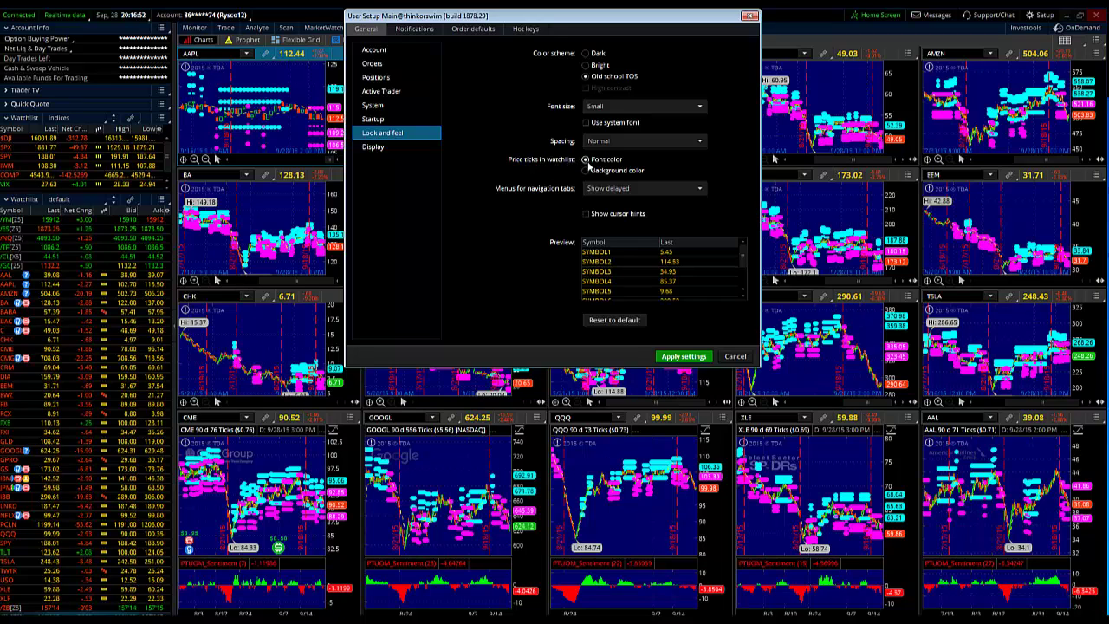
left_click(586, 170)
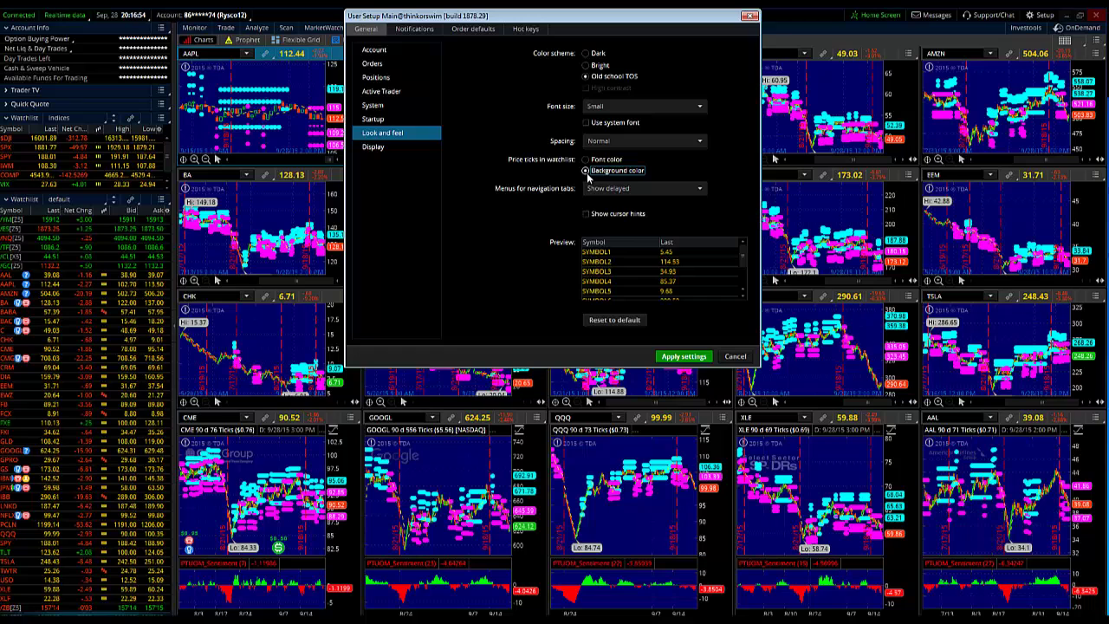
left_click(682, 357)
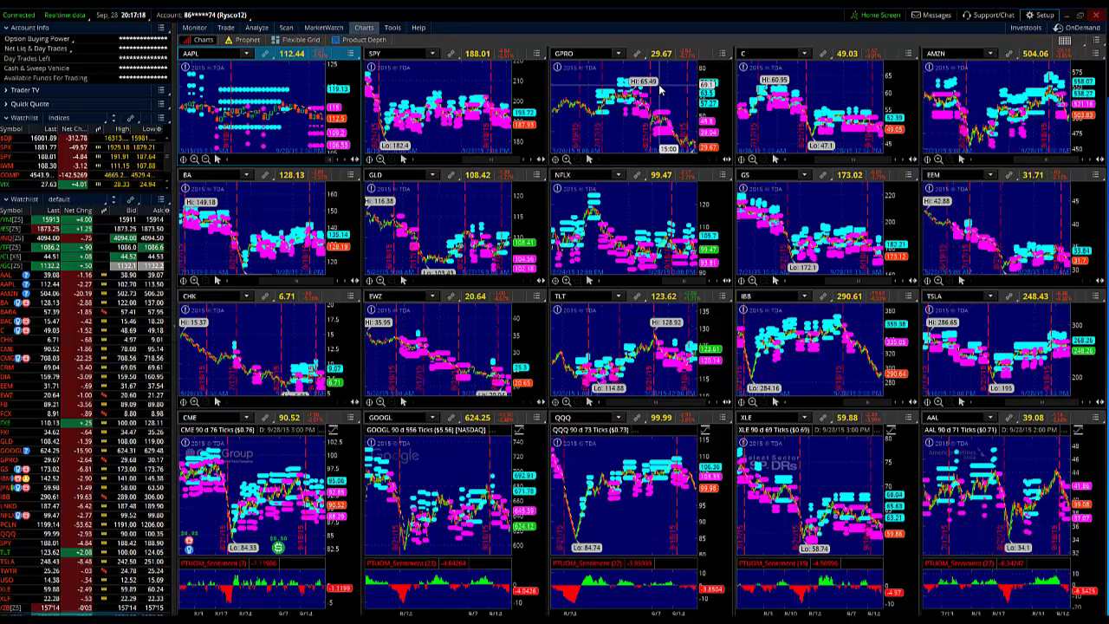
left_click(1042, 15)
left_click(1038, 32)
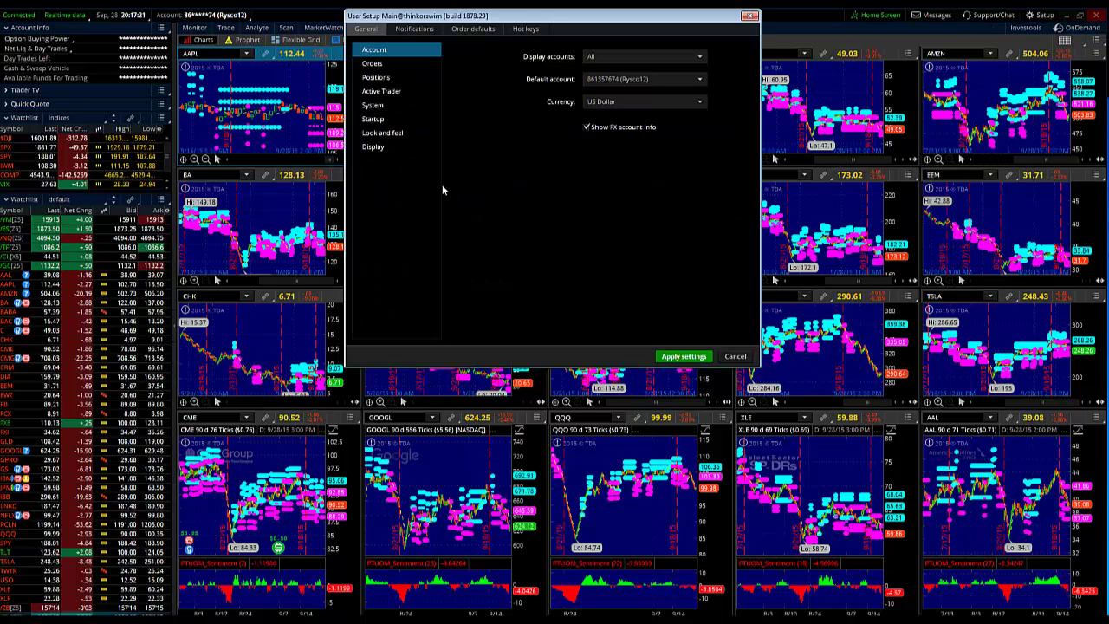
left_click(396, 134)
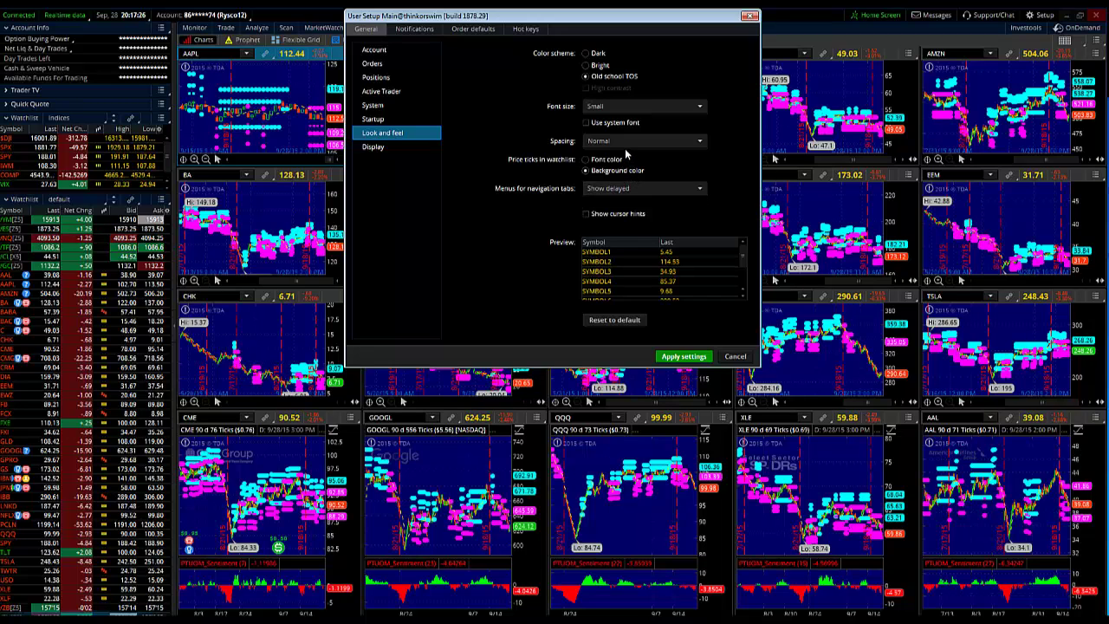
left_click(643, 109)
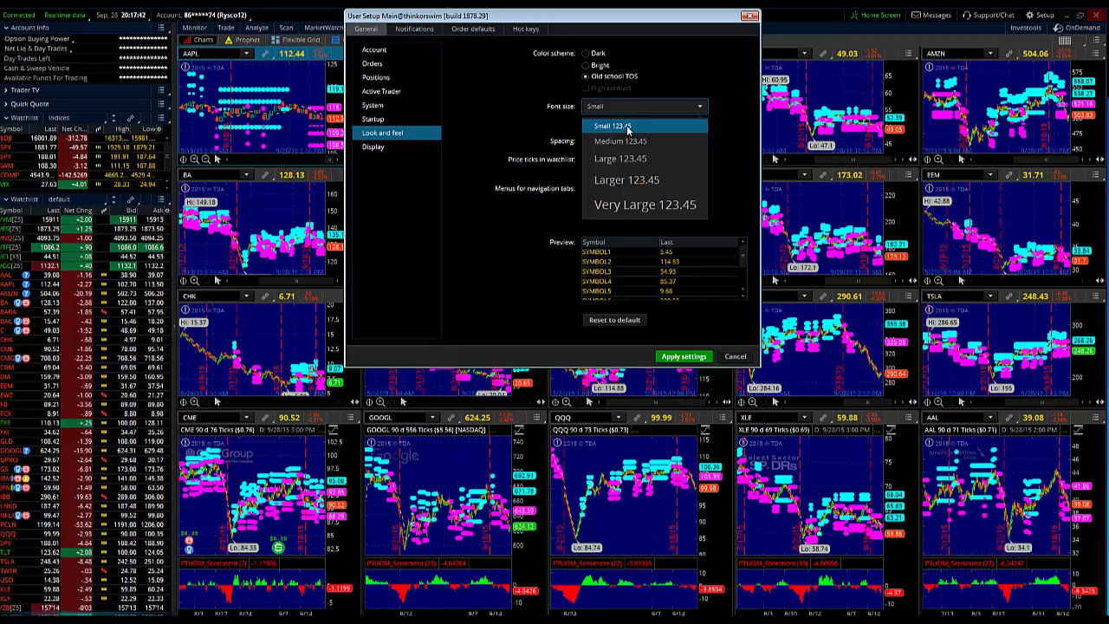
left_click(615, 127)
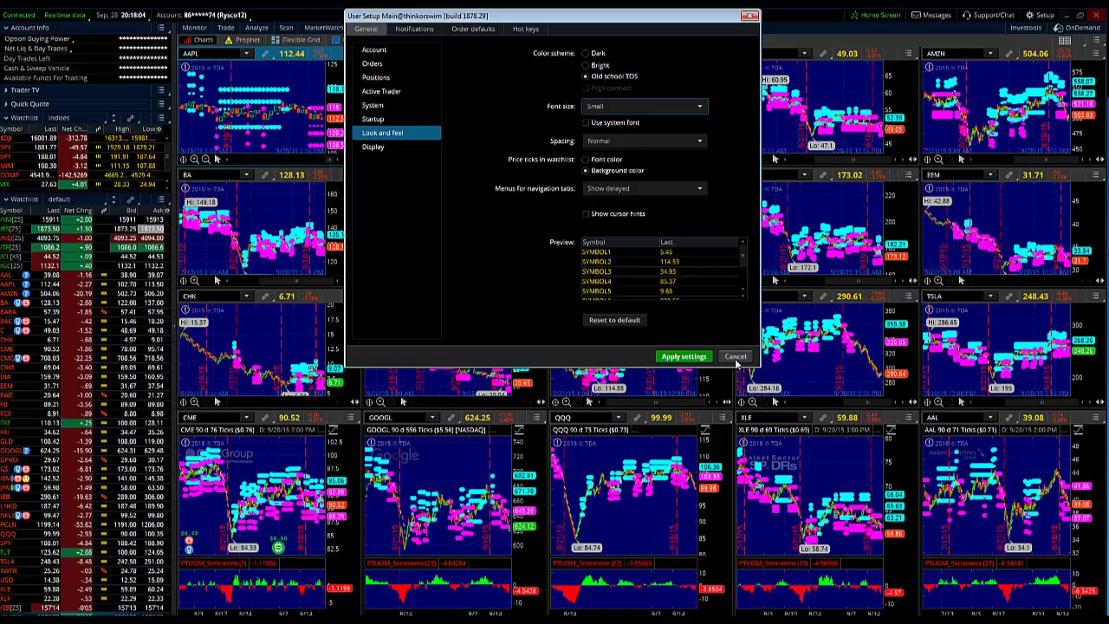
left_click(735, 357)
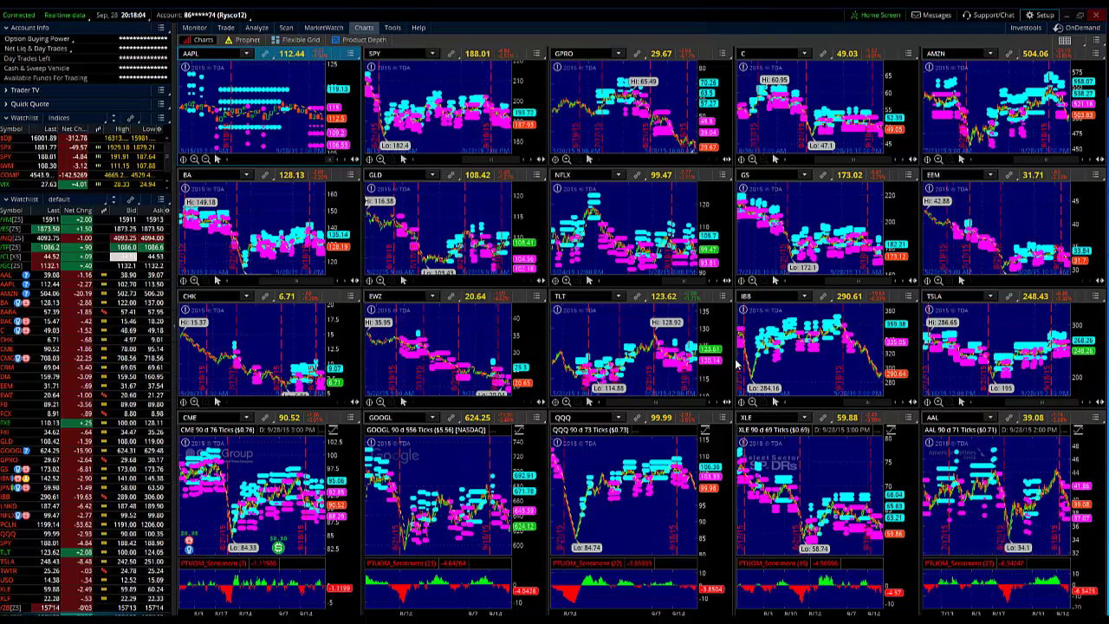
Step: Maximize the AAPL chart cell to fill the chart area and bring up its Style options
right_click(296, 78)
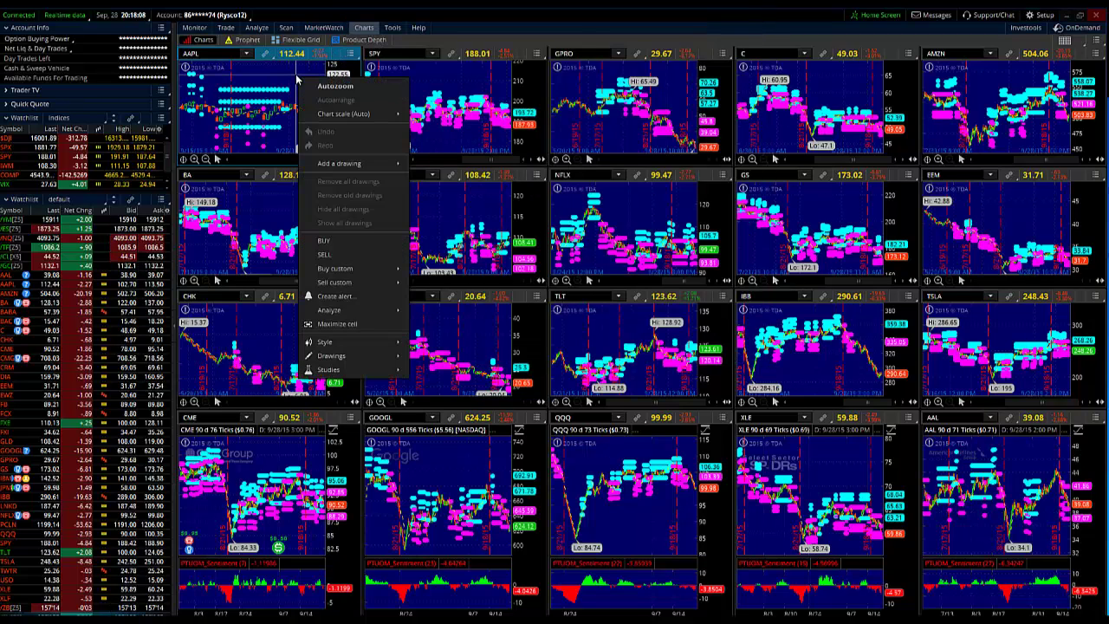
left_click(366, 328)
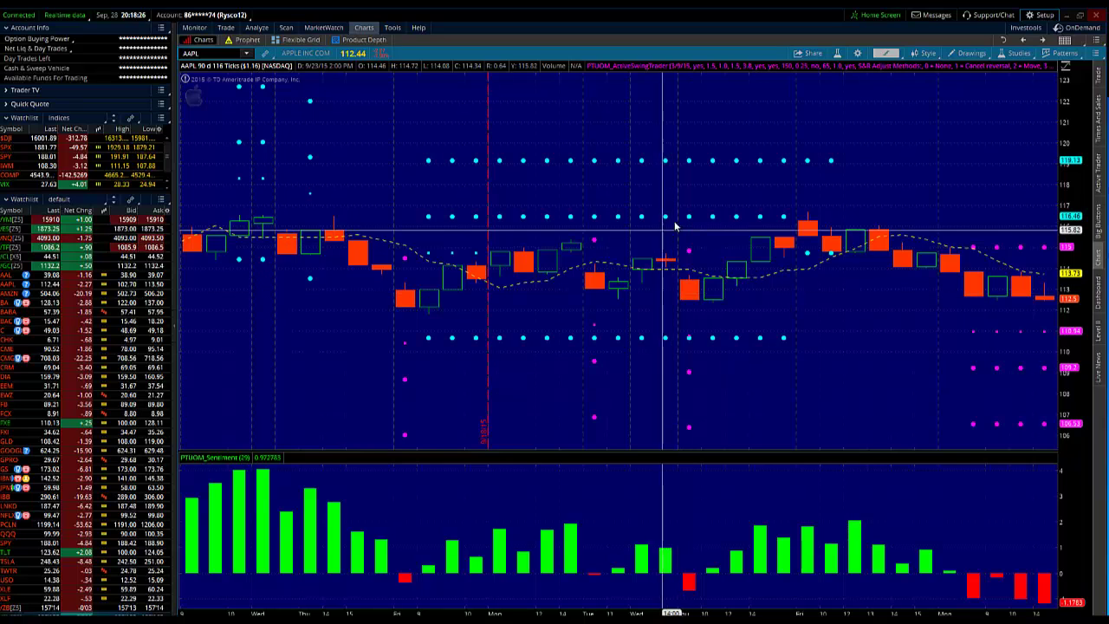
right_click(850, 108)
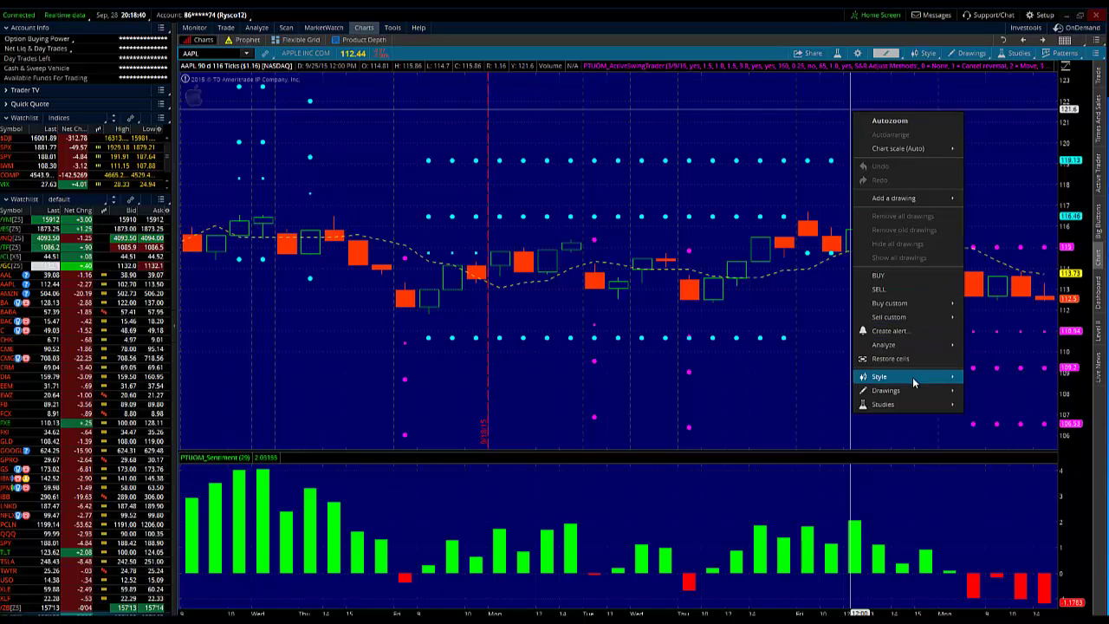
mouse_move(914, 377)
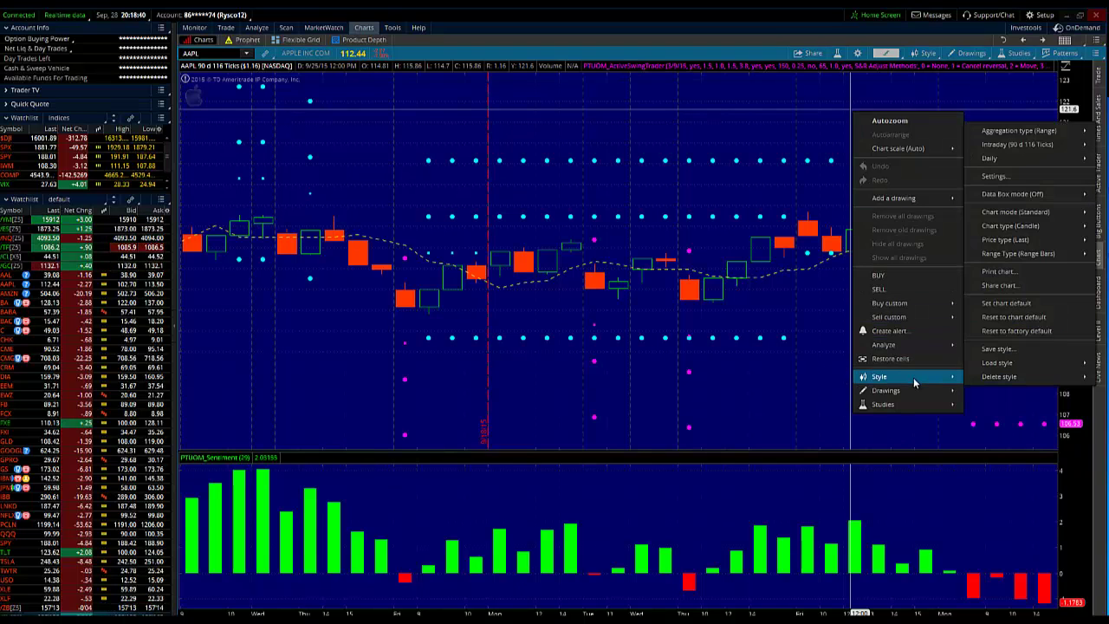
Step: Reset the AAPL chart's common appearance settings to defaults for a black background, then apply
left_click(1020, 177)
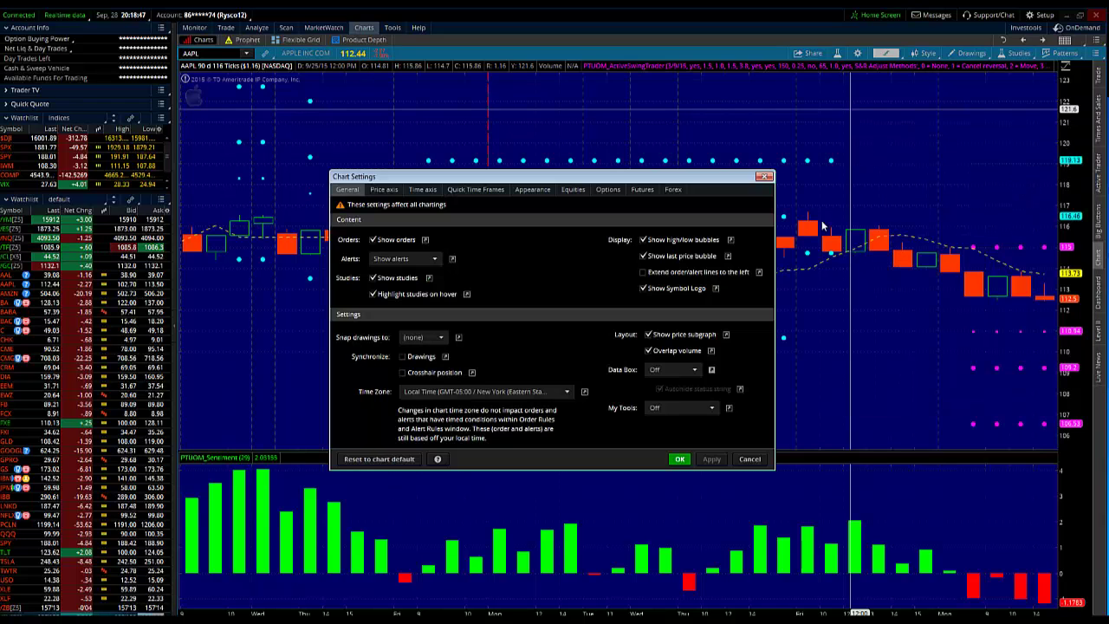
left_click(527, 191)
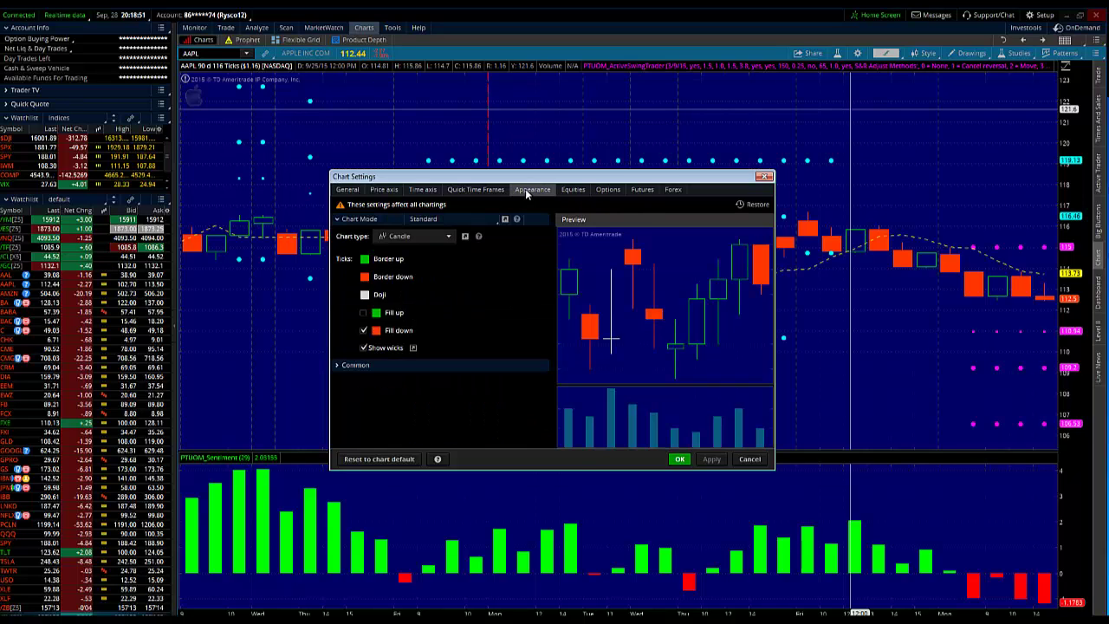
left_click(341, 364)
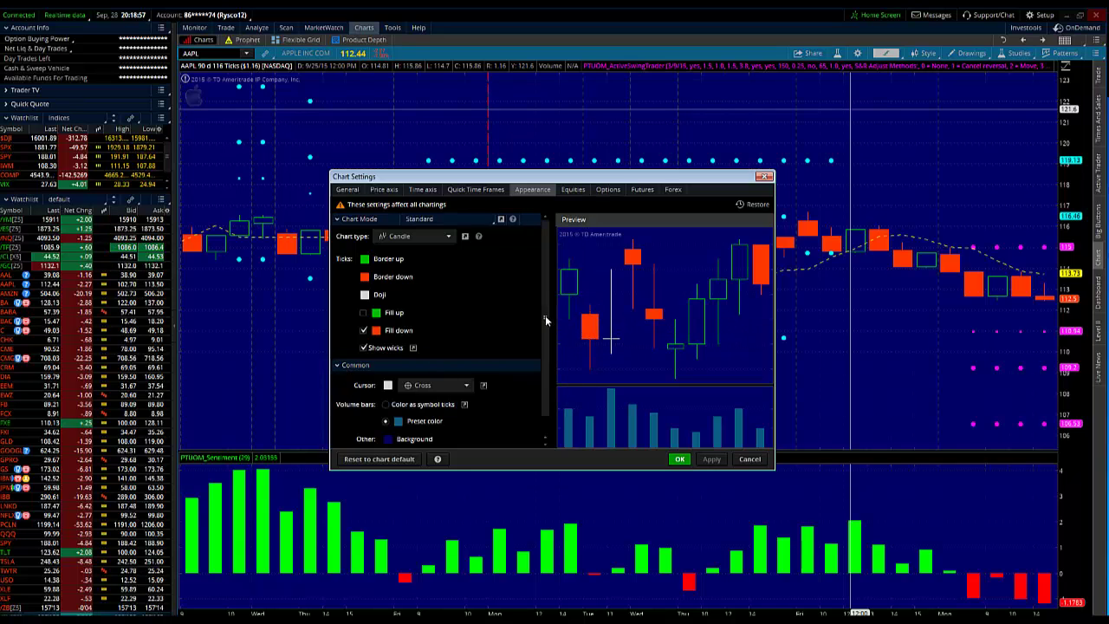
left_click_drag(545, 315, 543, 336)
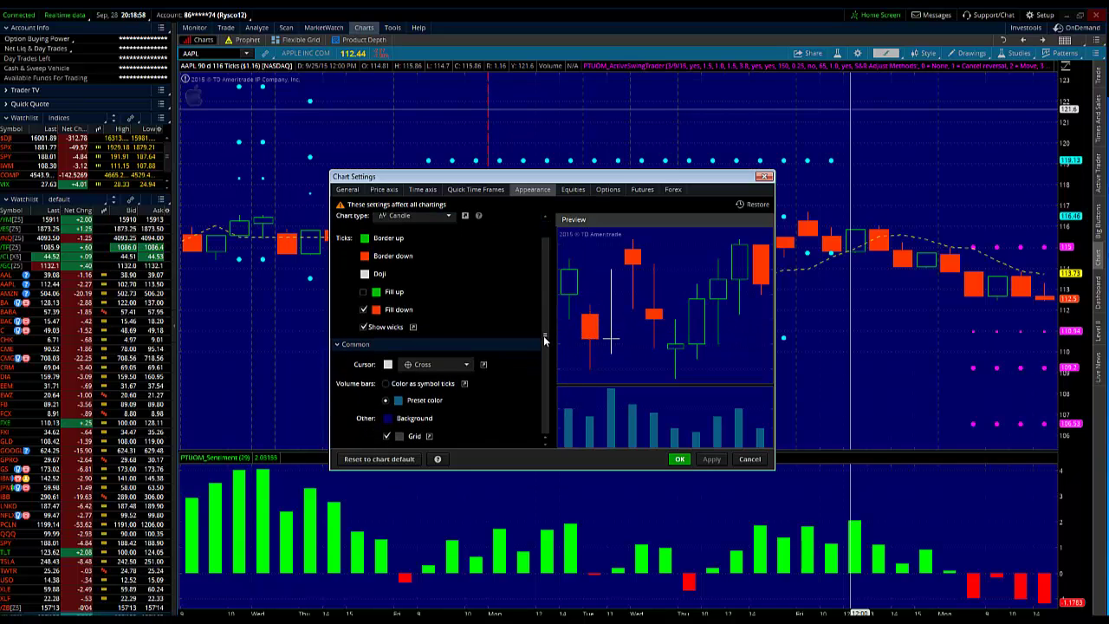
left_click(381, 458)
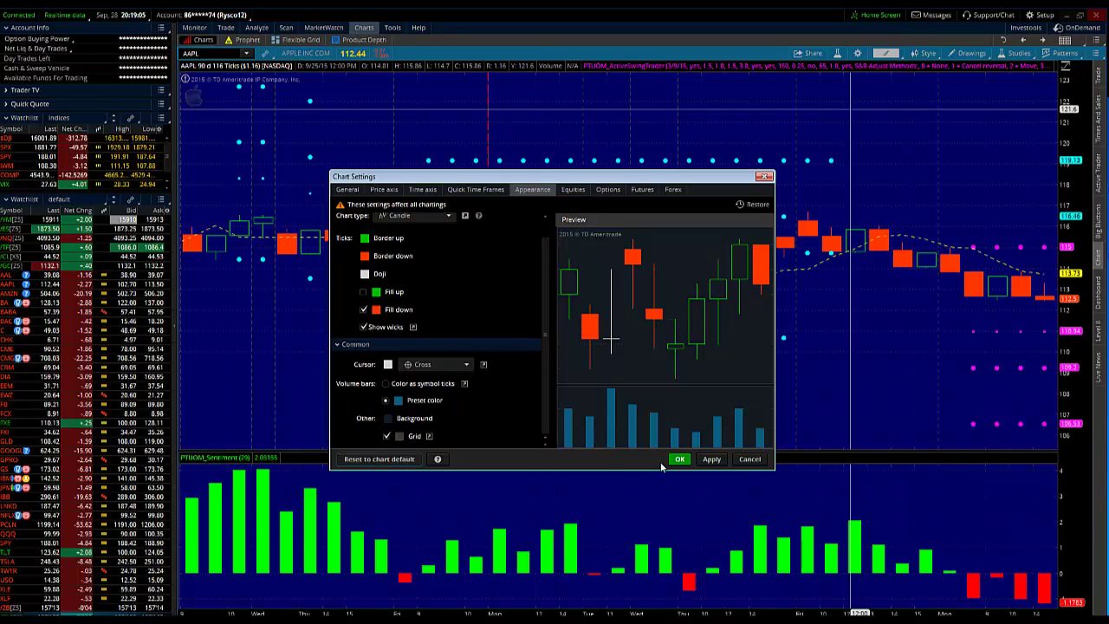
left_click(710, 458)
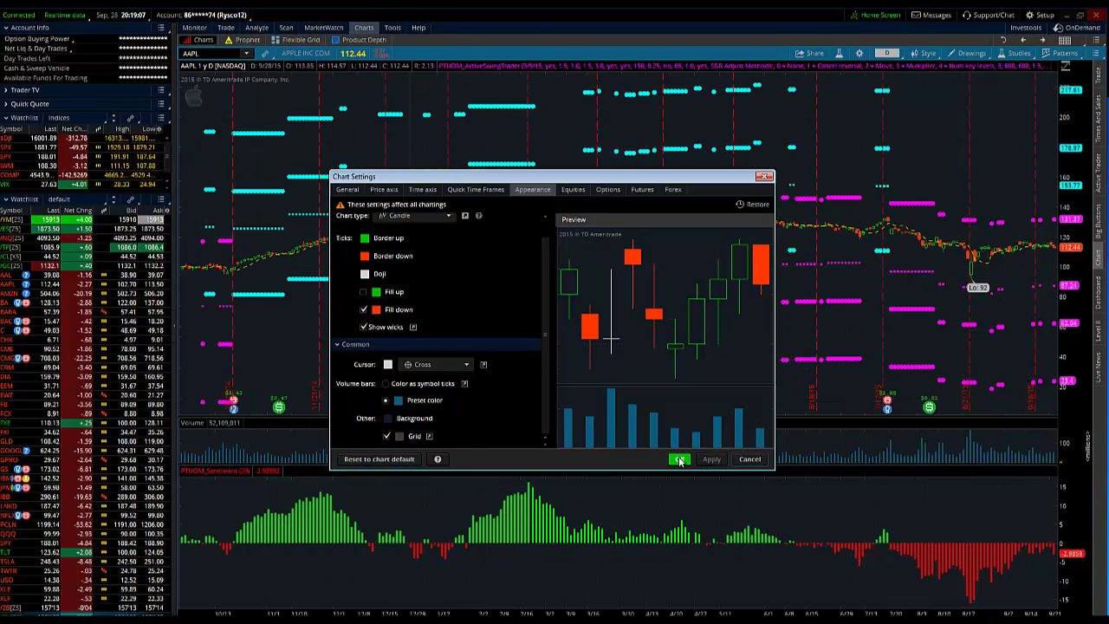
left_click(680, 460)
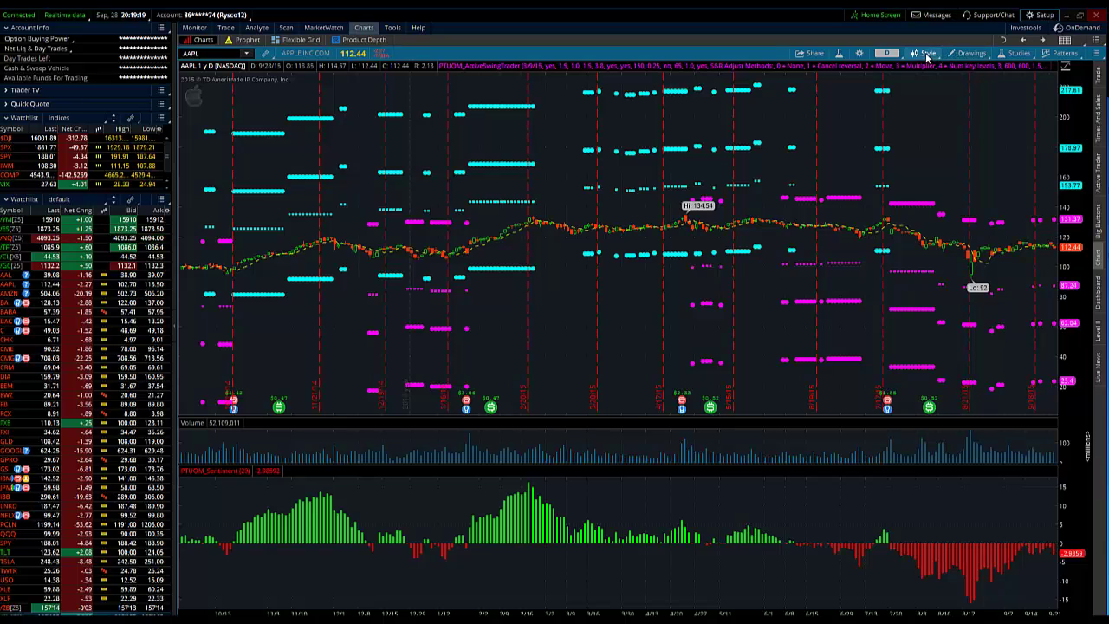
Step: Reopen Chart Settings at Appearance, expand Common, and open the Background colour choices
right_click(907, 87)
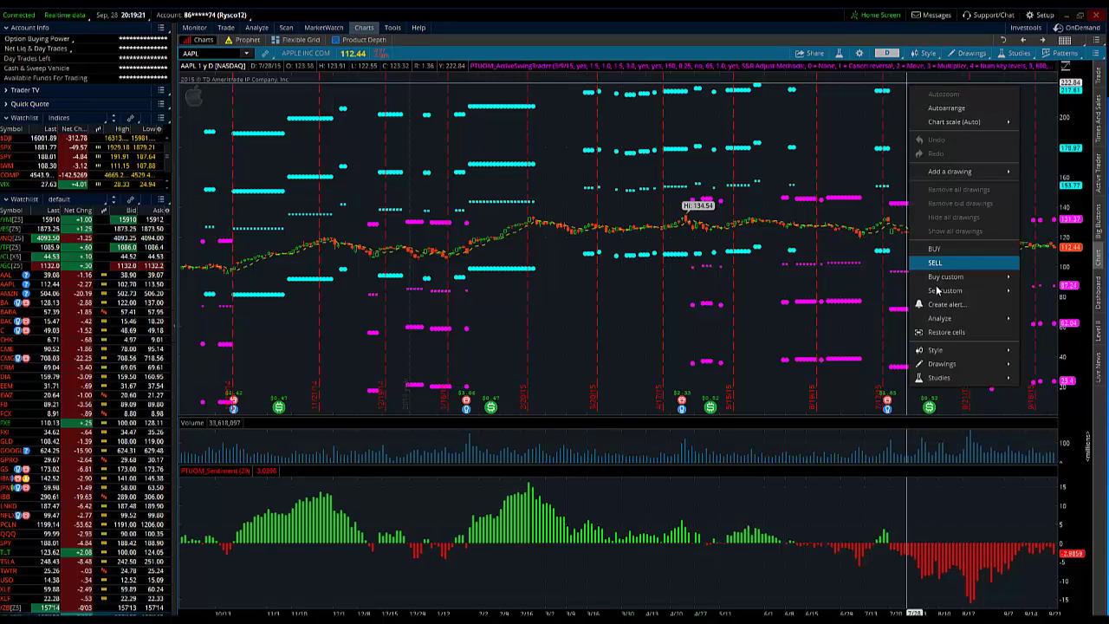
mouse_move(956, 348)
left_click(814, 396)
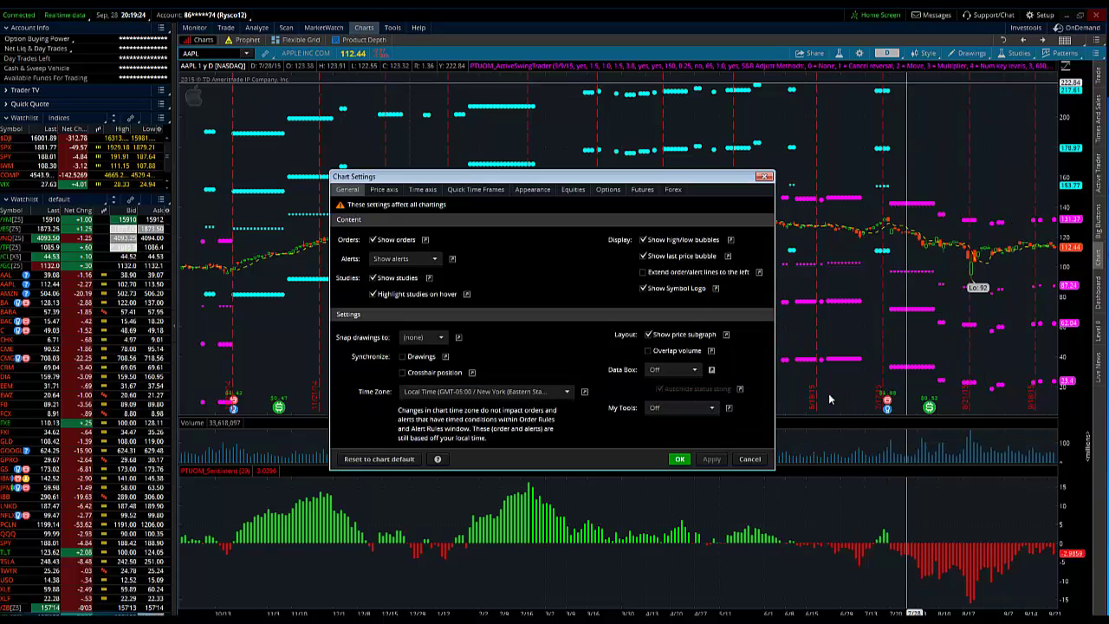
left_click(532, 191)
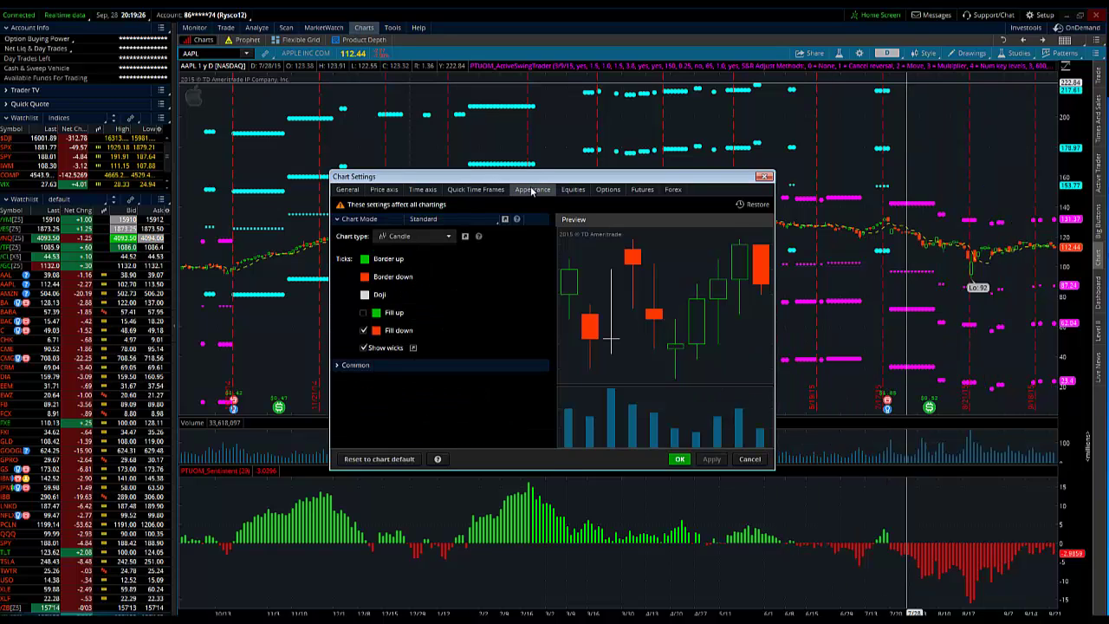
left_click(339, 366)
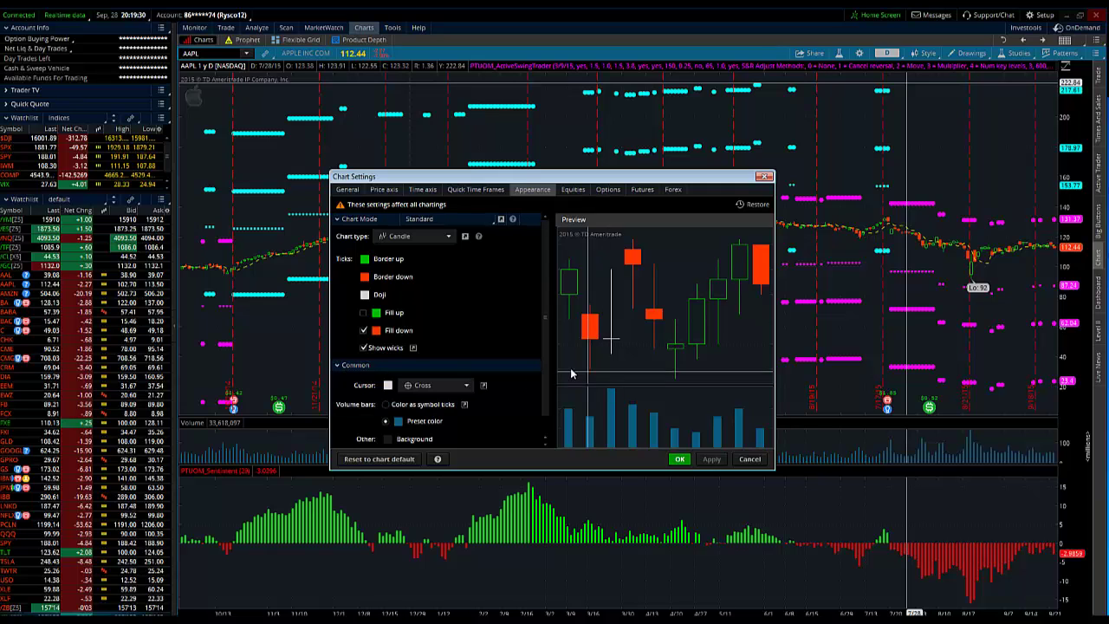
left_click_drag(546, 362, 546, 389)
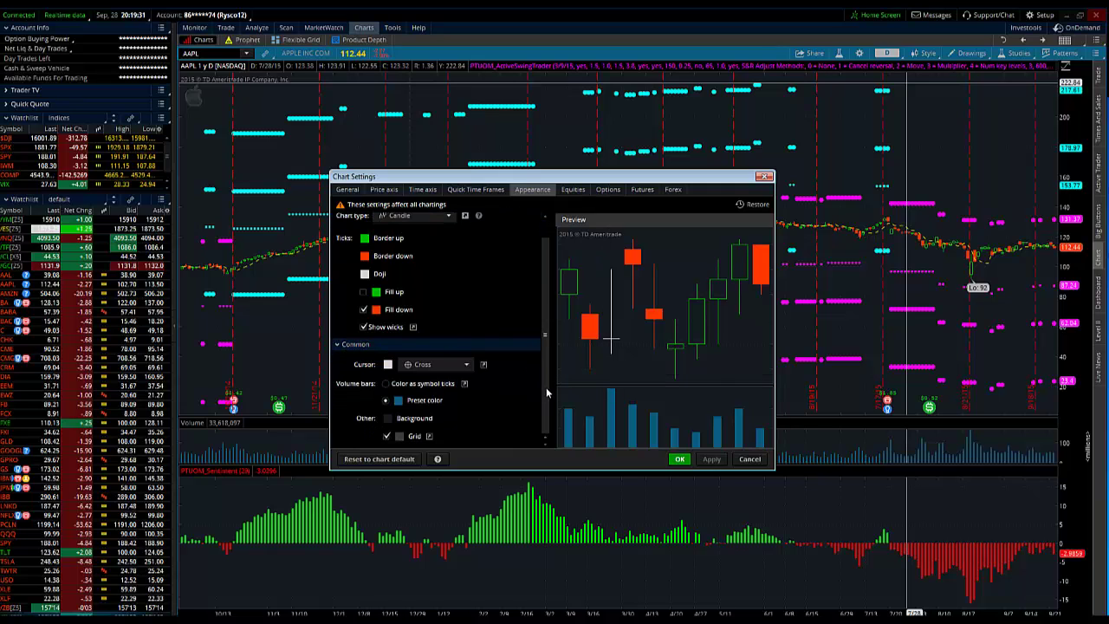
left_click(388, 418)
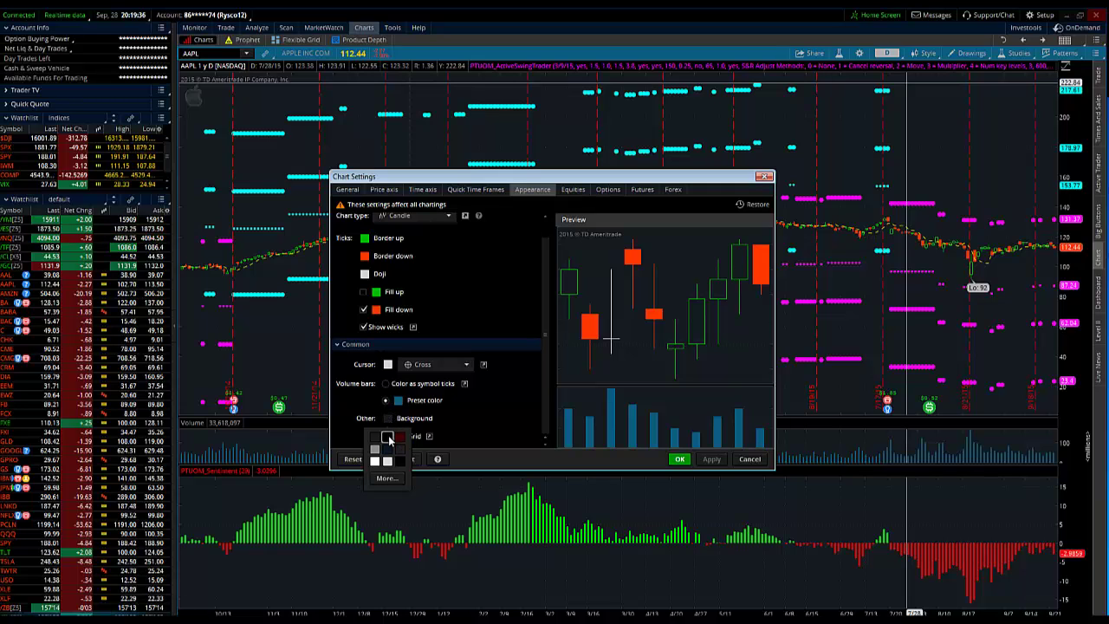
Step: Pick dark blue as the chart background in Select Color and apply it, repeating once to confirm
left_click(389, 479)
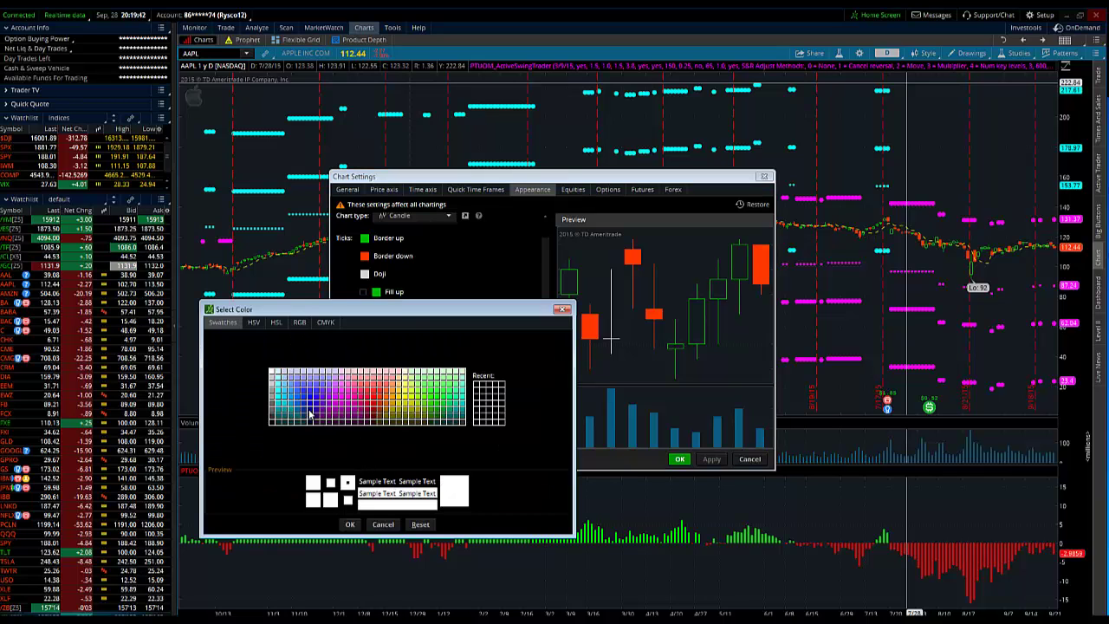
left_click(311, 411)
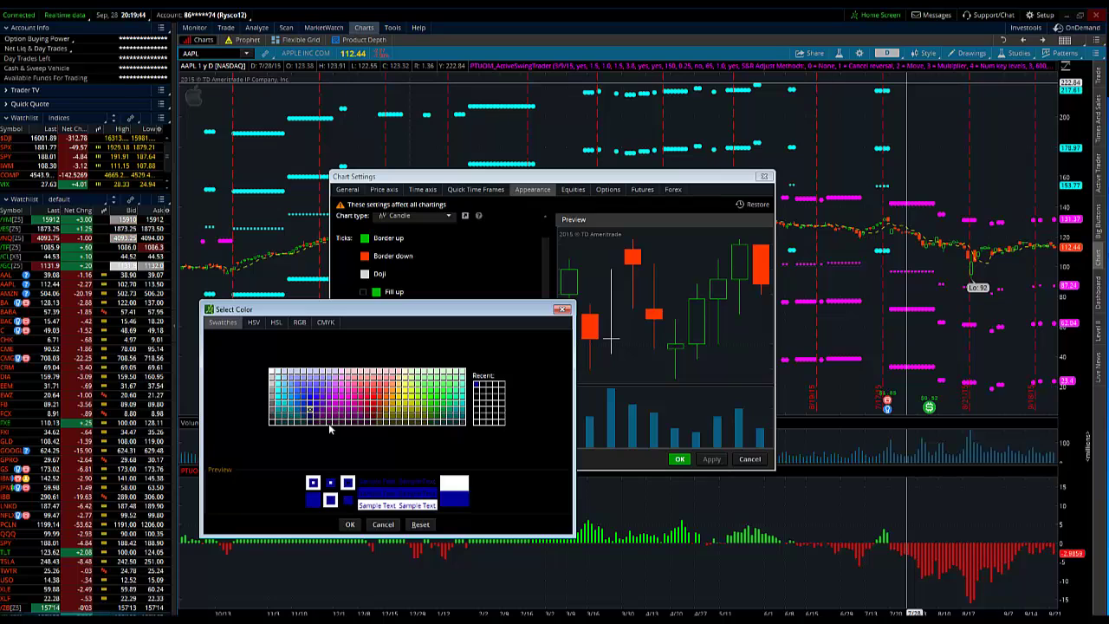
left_click(350, 524)
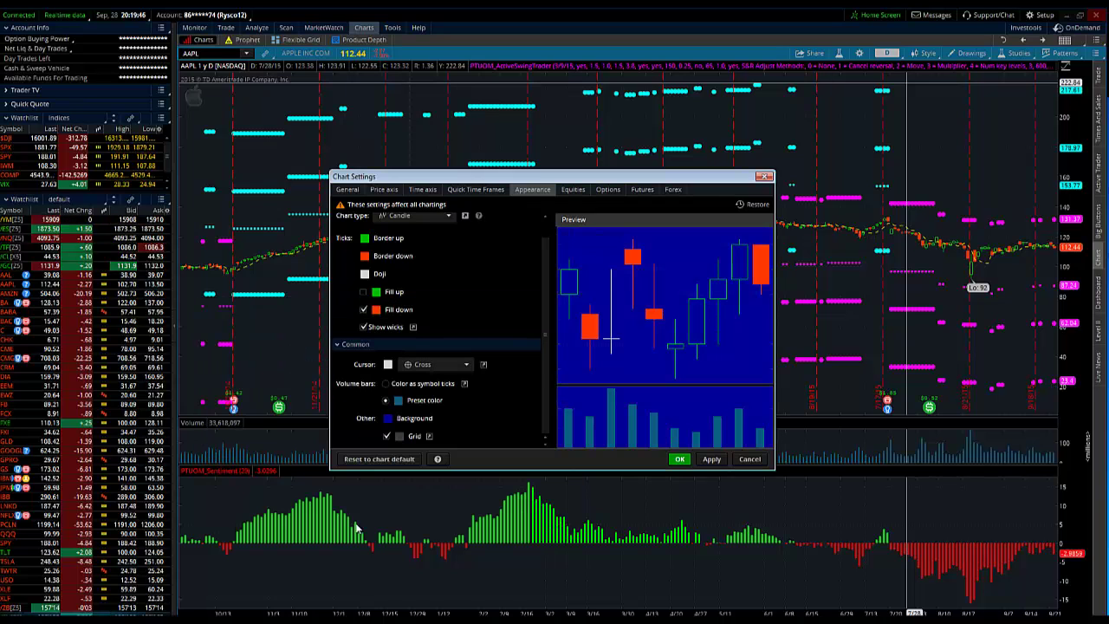
left_click(711, 459)
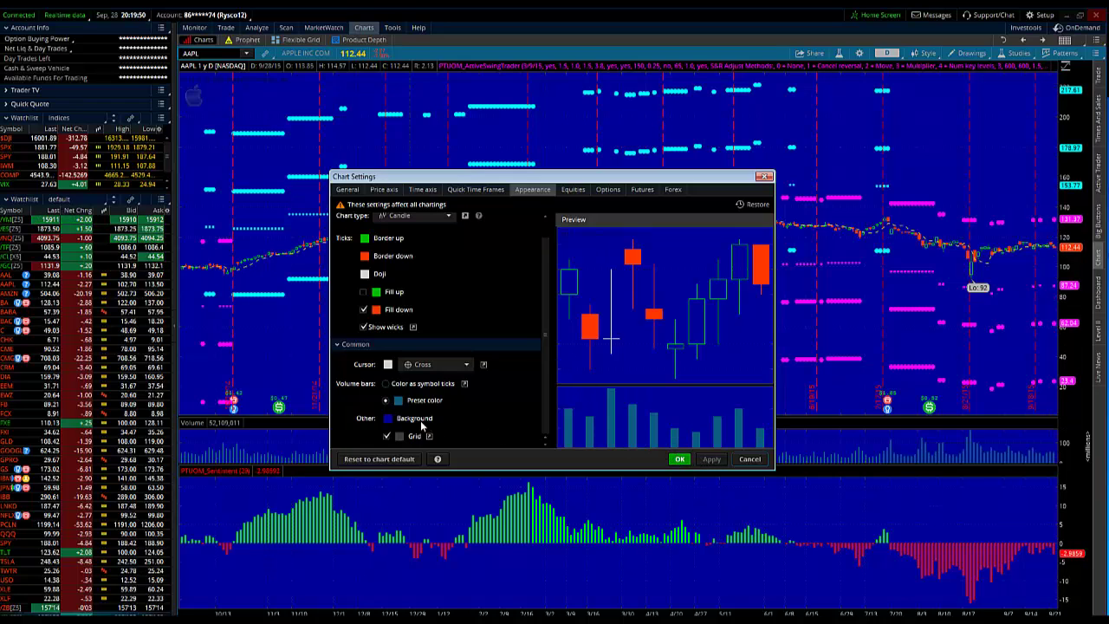
left_click(389, 419)
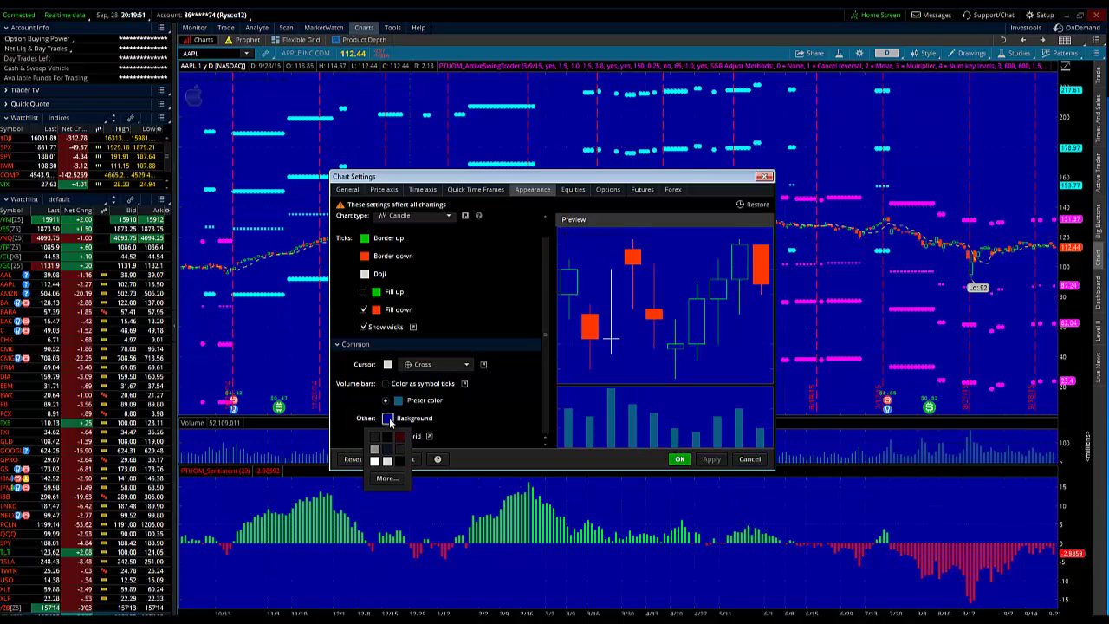
left_click(386, 479)
left_click(309, 415)
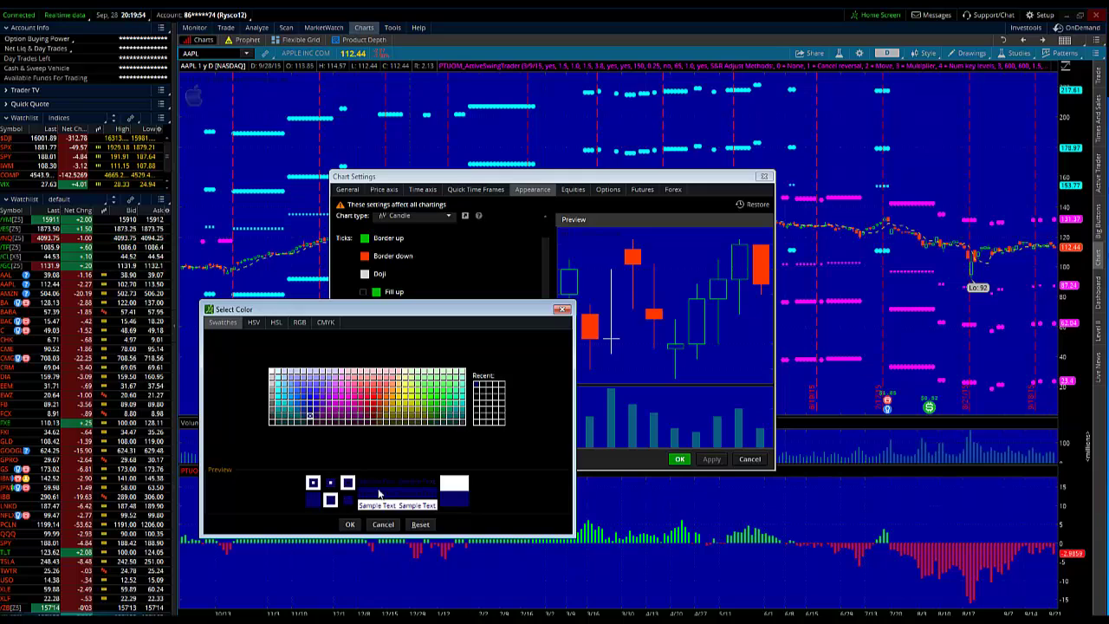
left_click(352, 524)
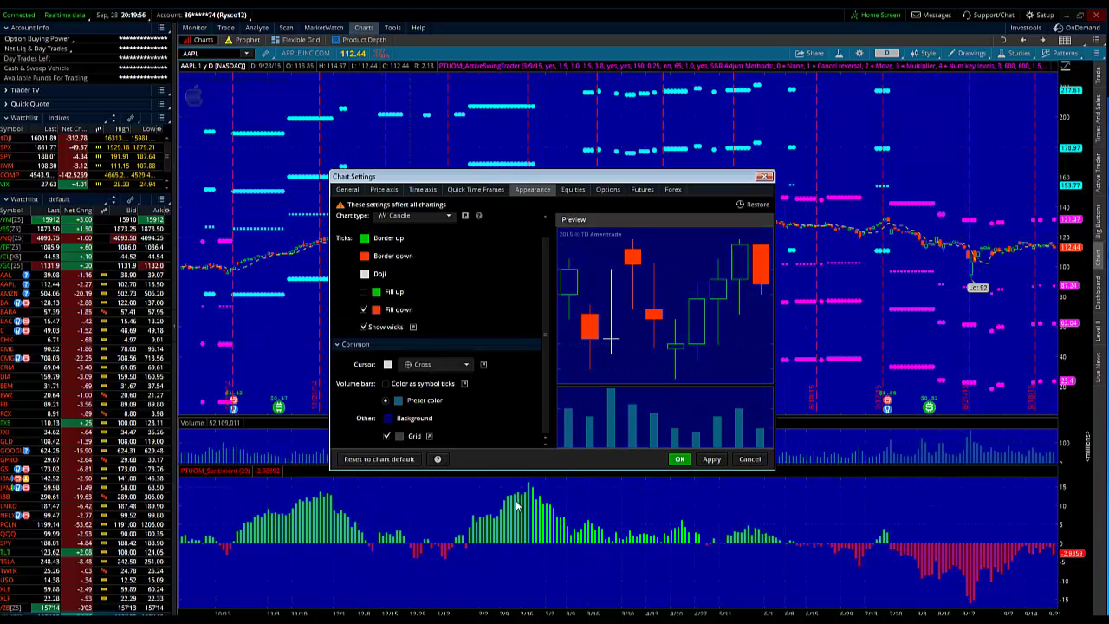
left_click(711, 460)
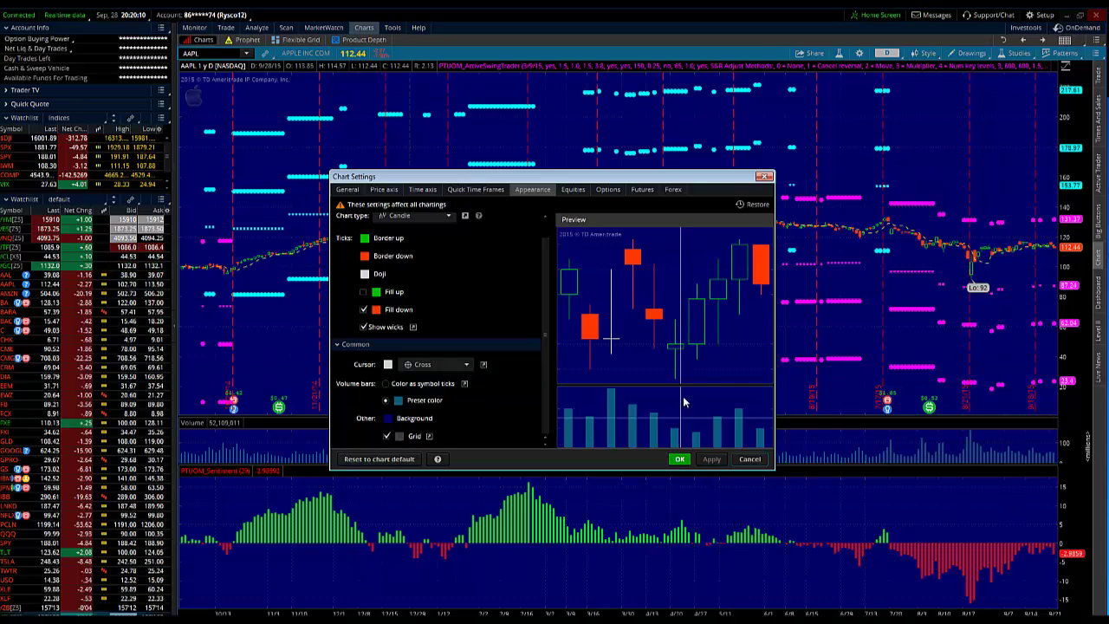
Step: Close Chart Settings and restore the AAPL cell back into the 20-chart grid
left_click(680, 459)
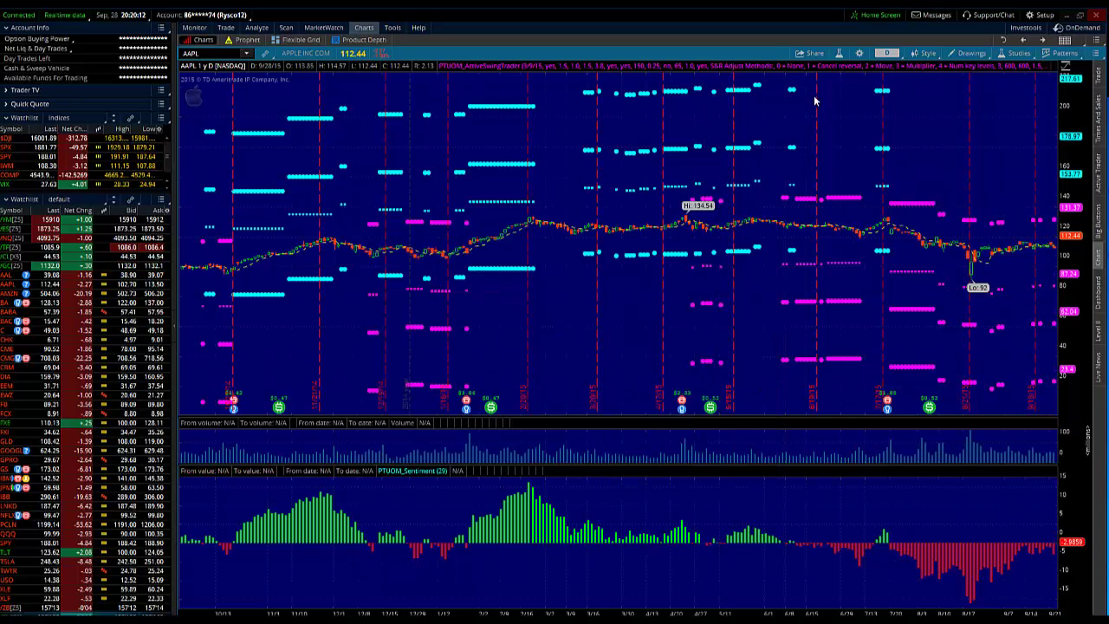
right_click(791, 119)
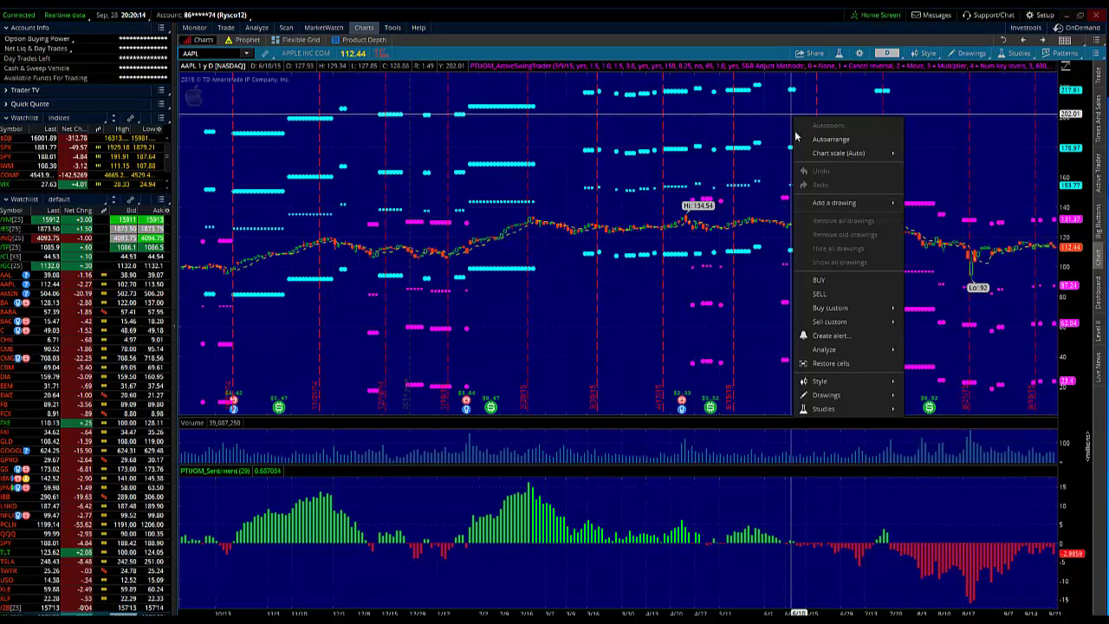
left_click(823, 363)
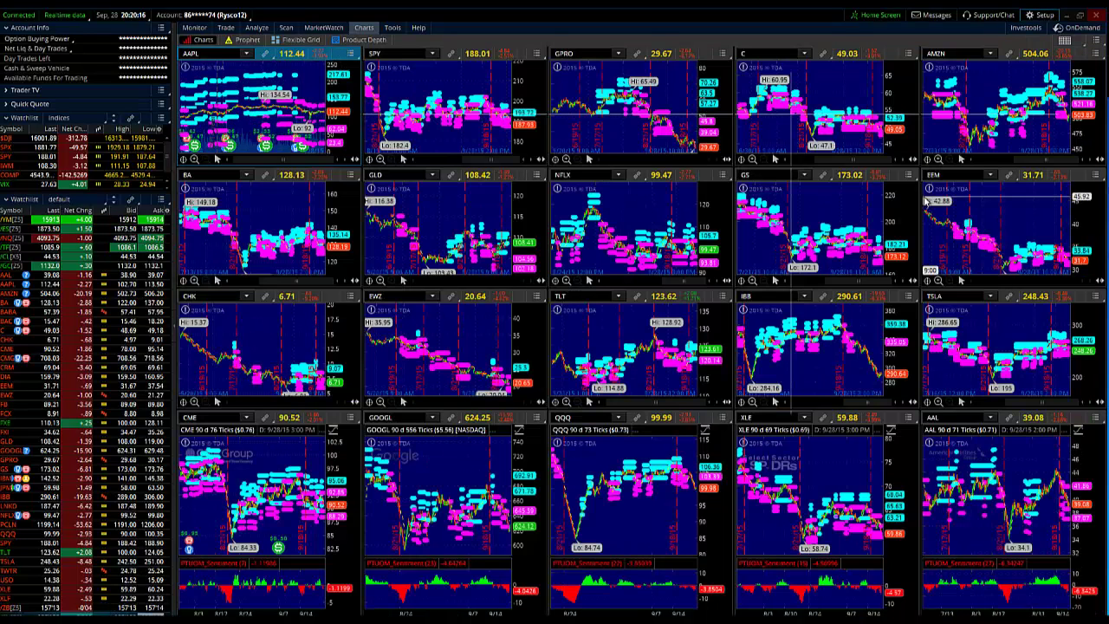
Step: Try Save grid as... from the grid layouts menu, then dismiss it without saving
left_click(1071, 42)
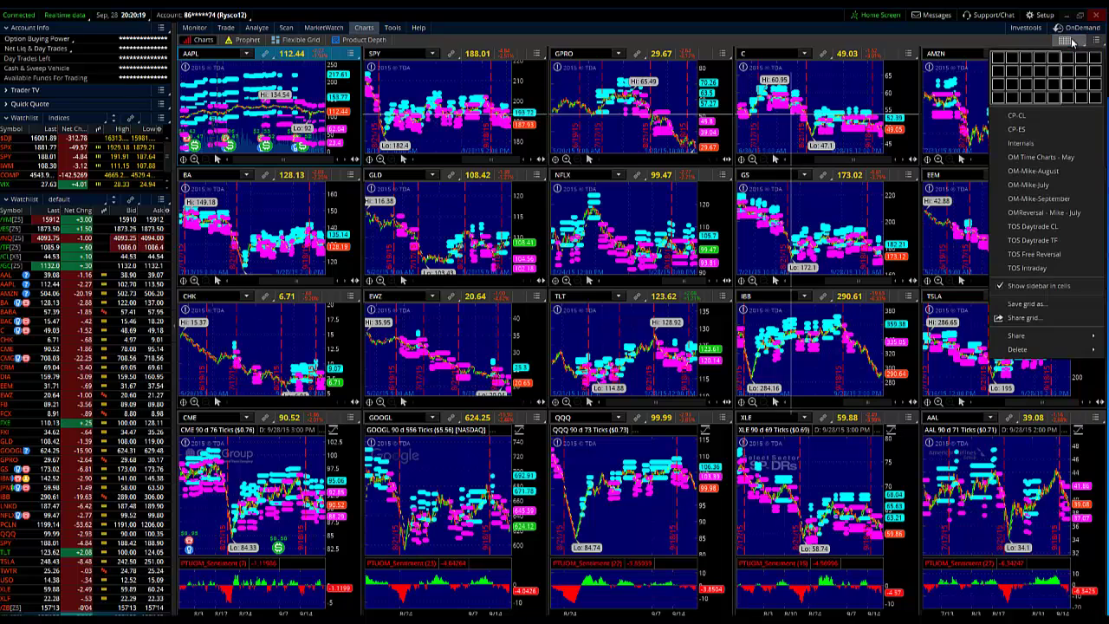
left_click(1038, 305)
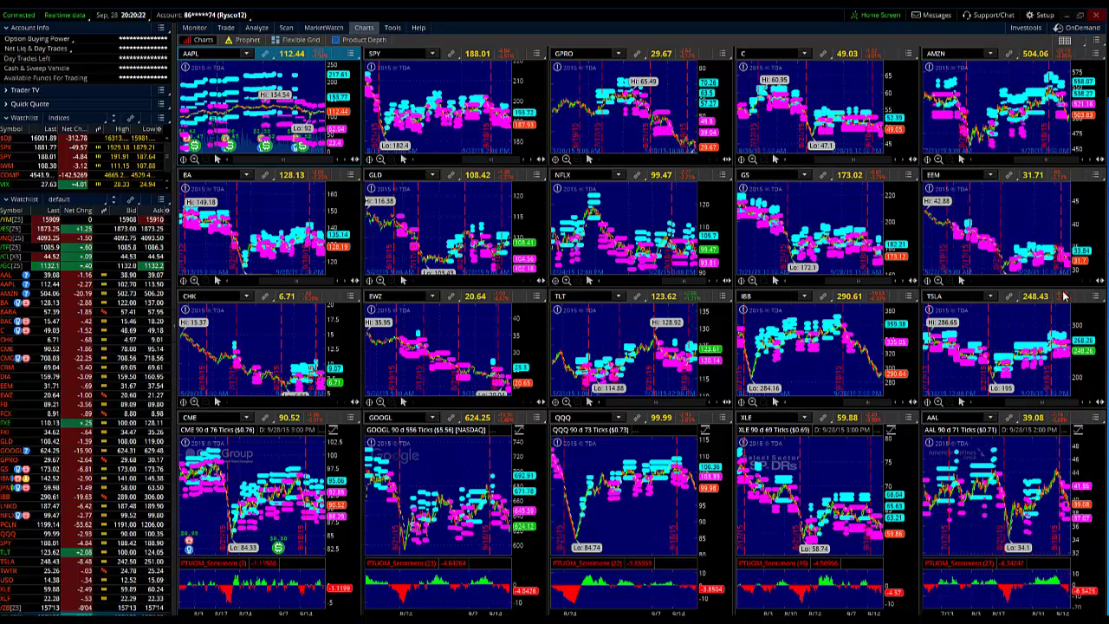
left_click(832, 429)
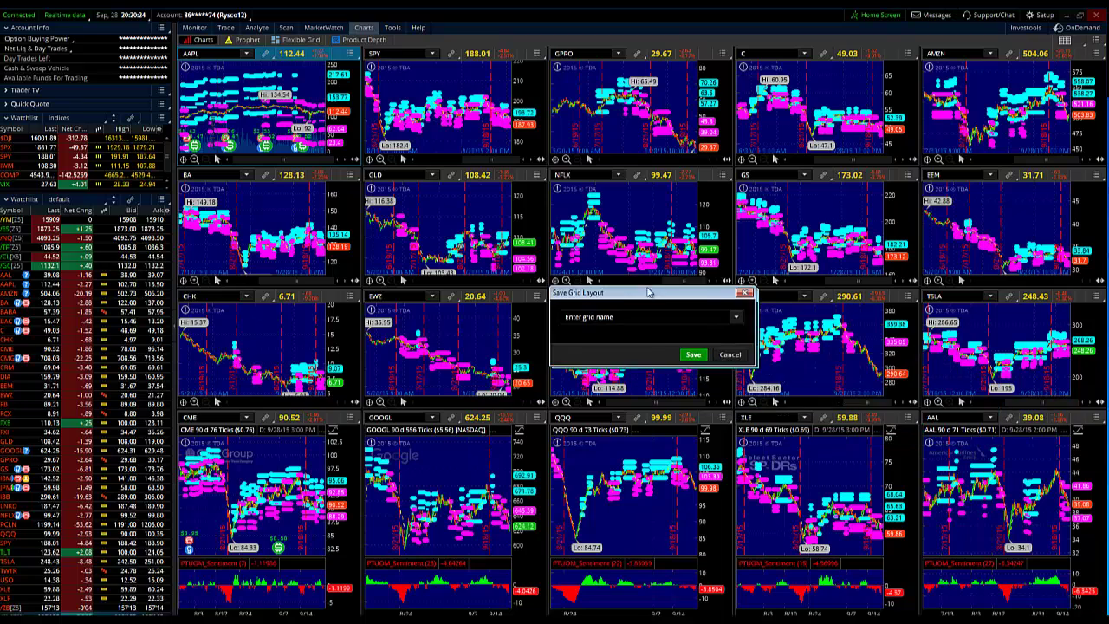
left_click_drag(657, 297, 646, 291)
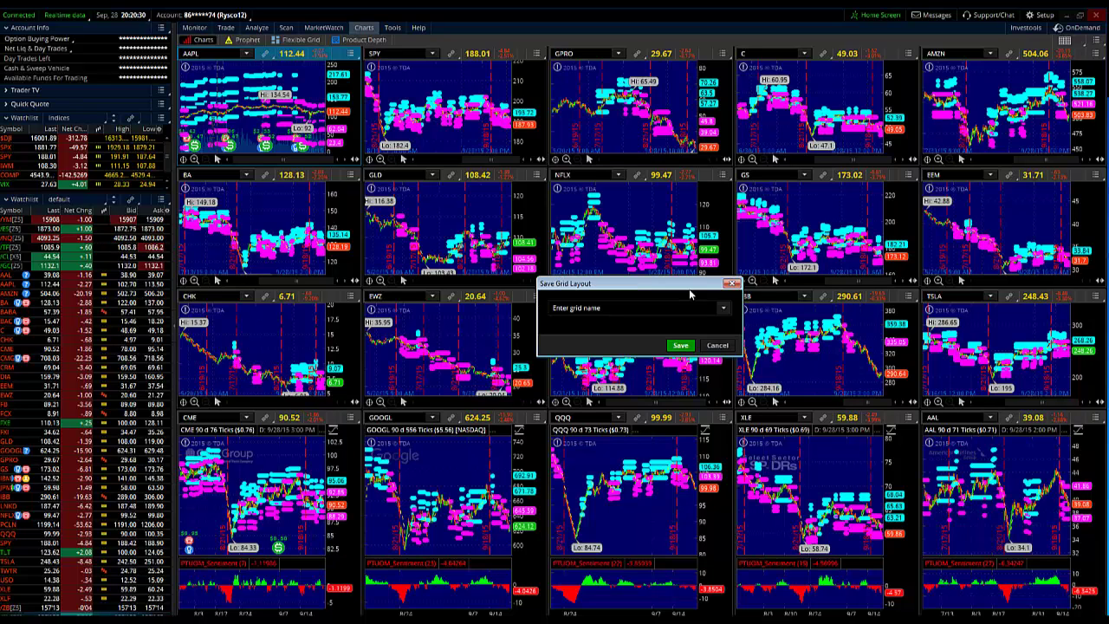
left_click(733, 283)
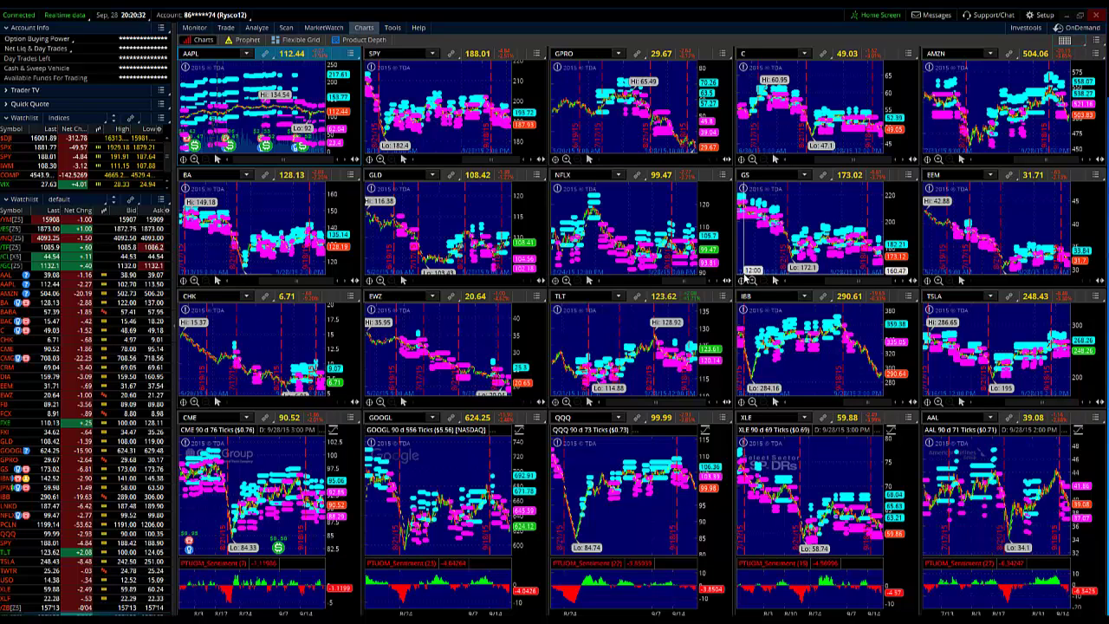
left_click(1064, 41)
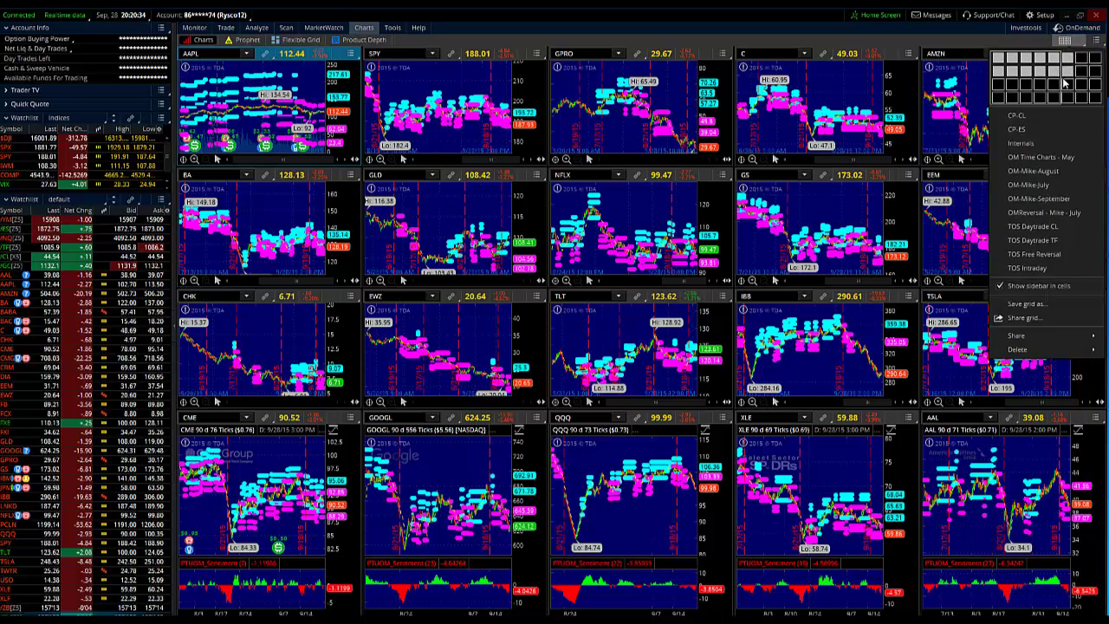
left_click(1057, 199)
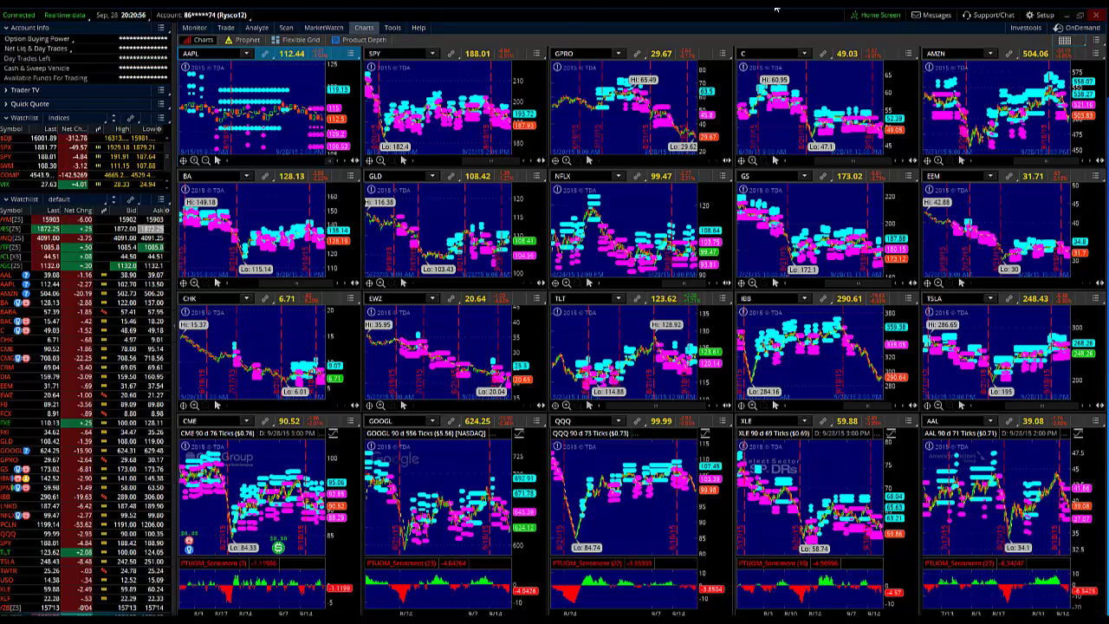
Step: Go to the Trade tab and load symbol AAPL
left_click(223, 27)
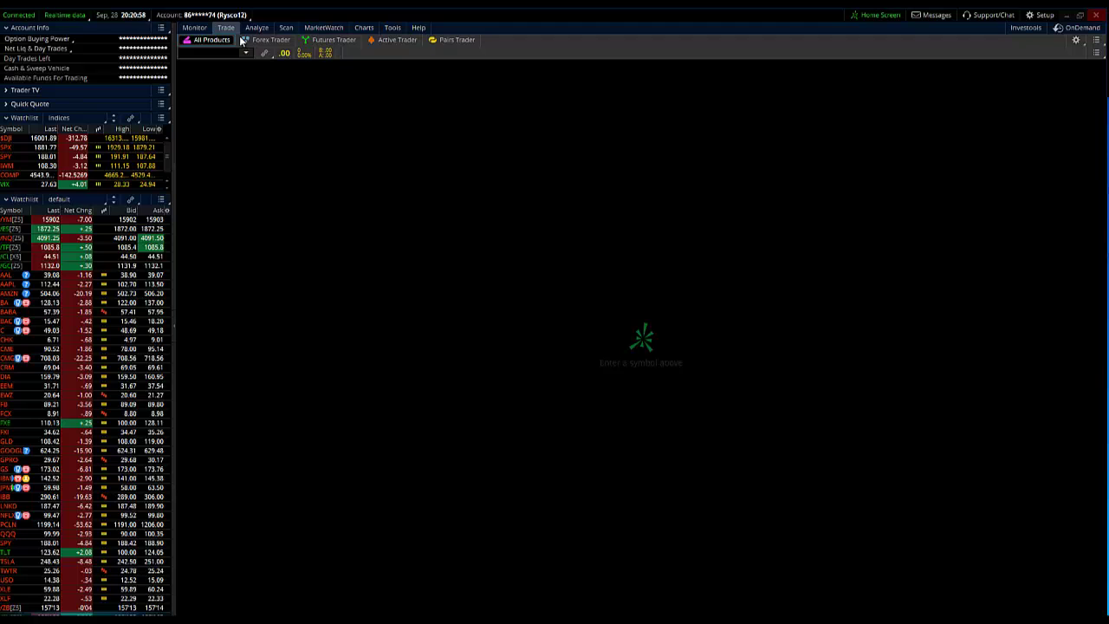
type("AA")
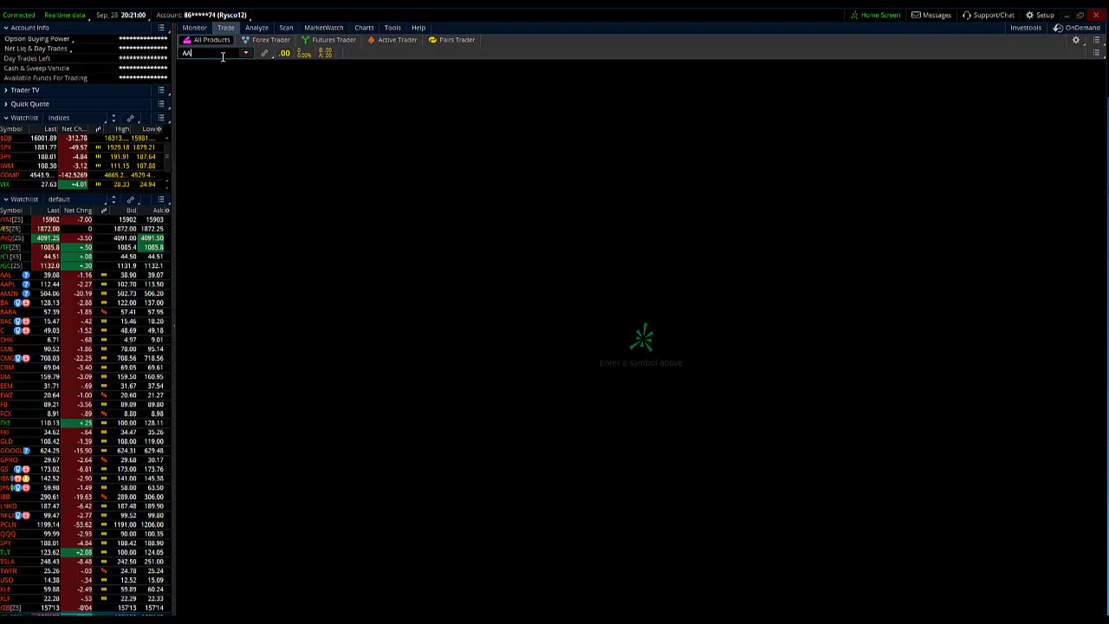
type("PL")
key("Return")
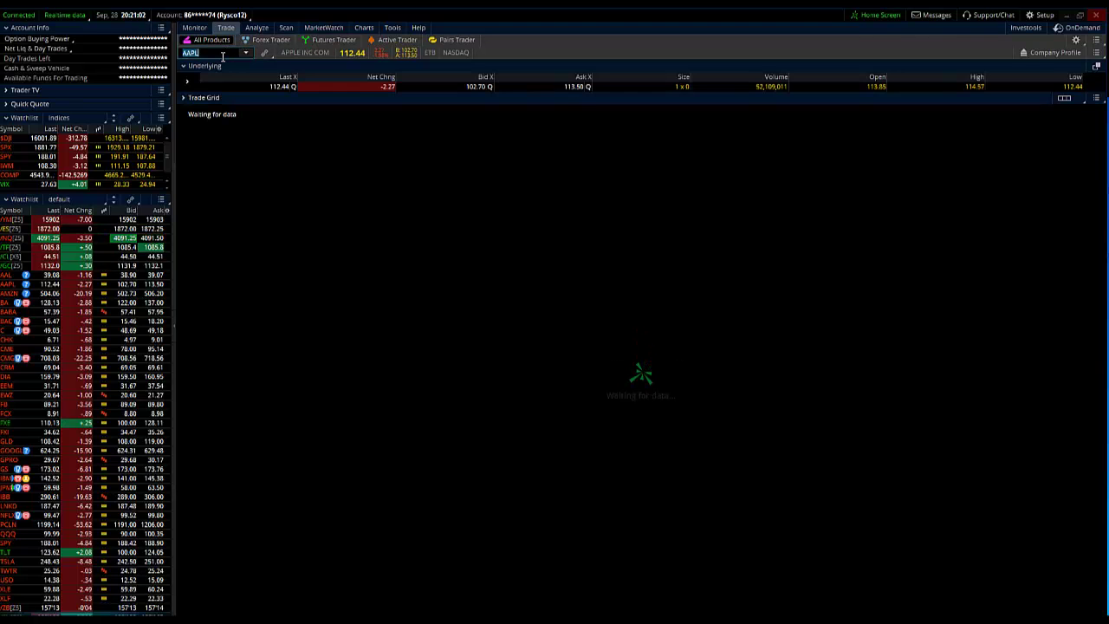